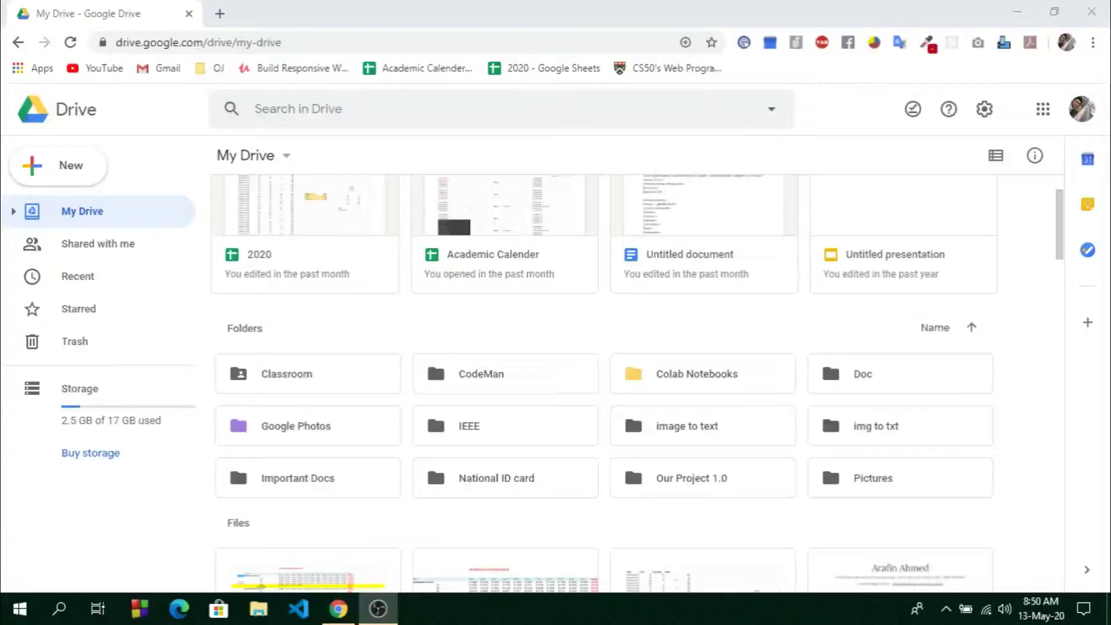
View handwriting.jpg and type.jpg in Windows Photos, then close the viewer.
left_click(1008, 10)
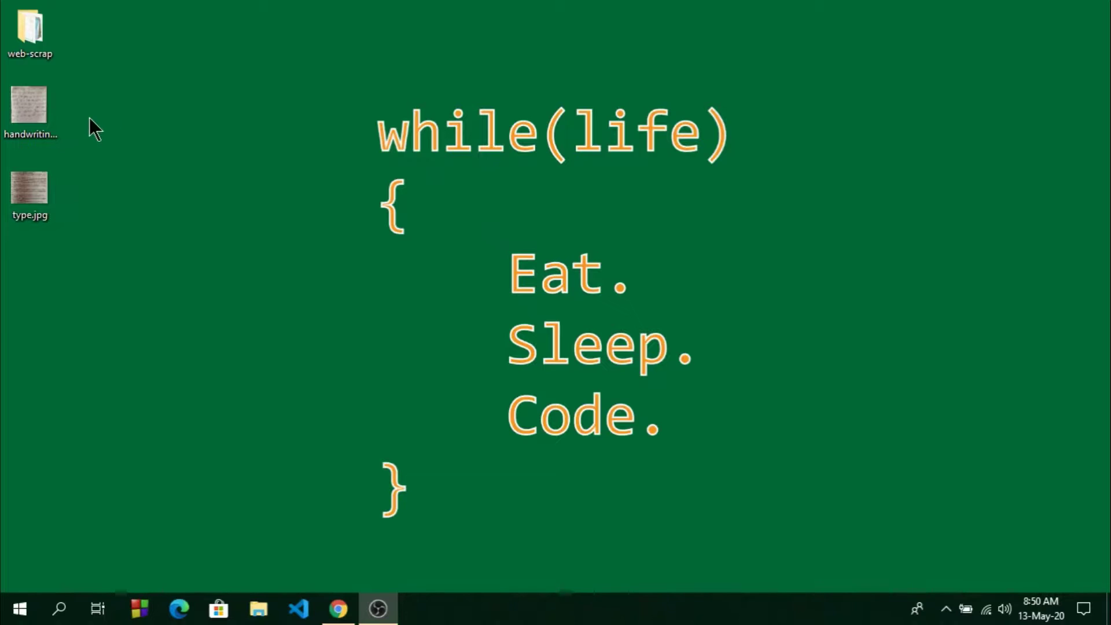
double_click(14, 110)
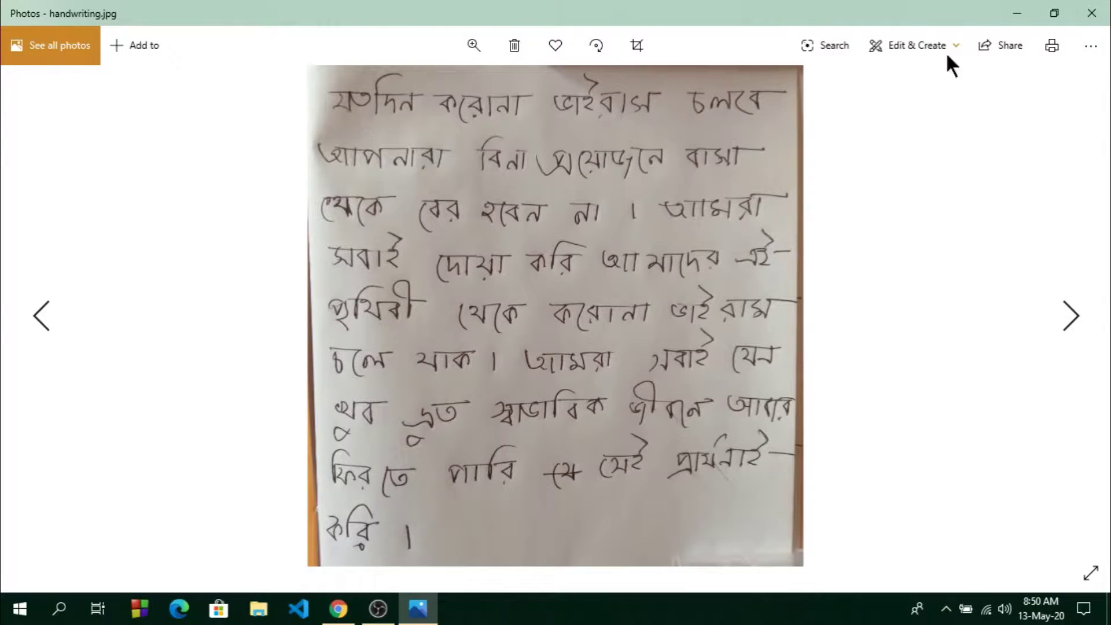
left_click(1070, 316)
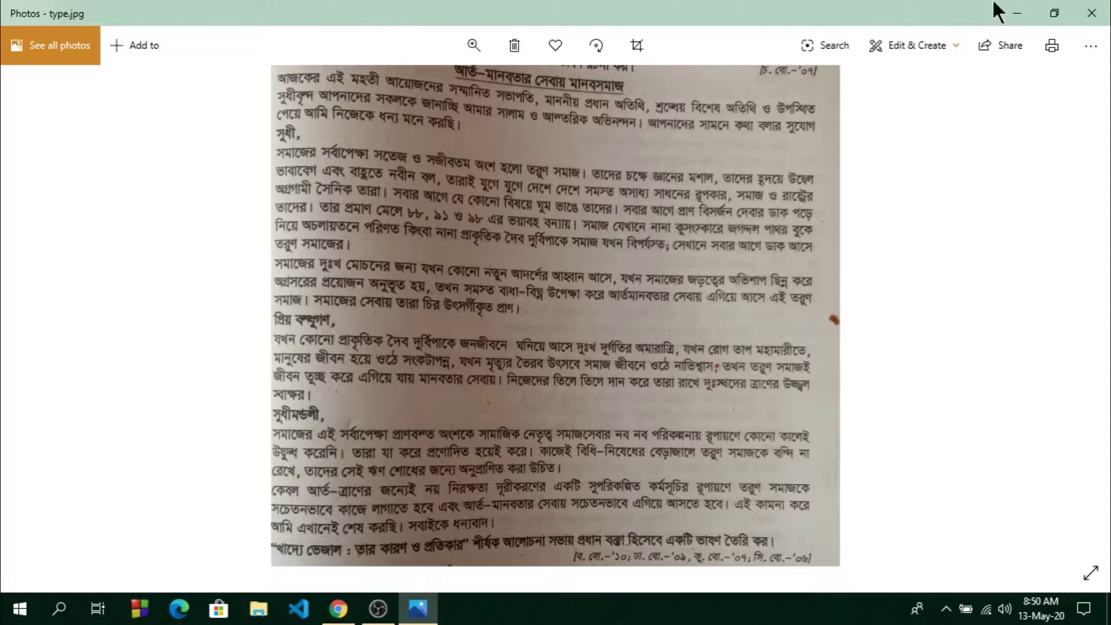
left_click(1092, 13)
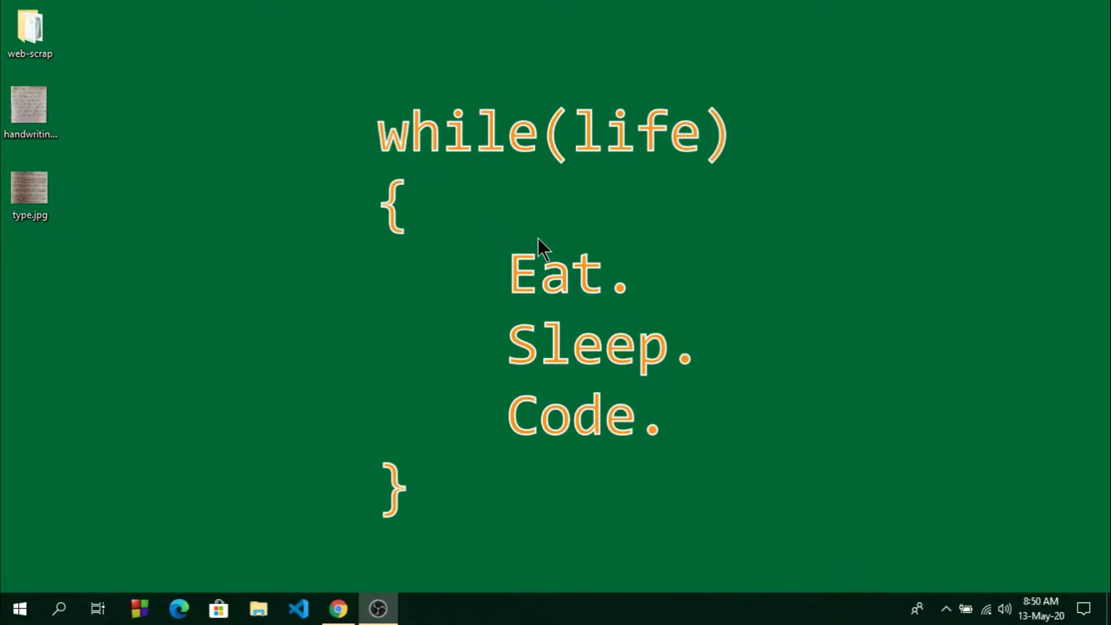
Drag handwriting.jpg and type.jpg from the desktop into the 'image to text' Drive folder.
left_click(338, 609)
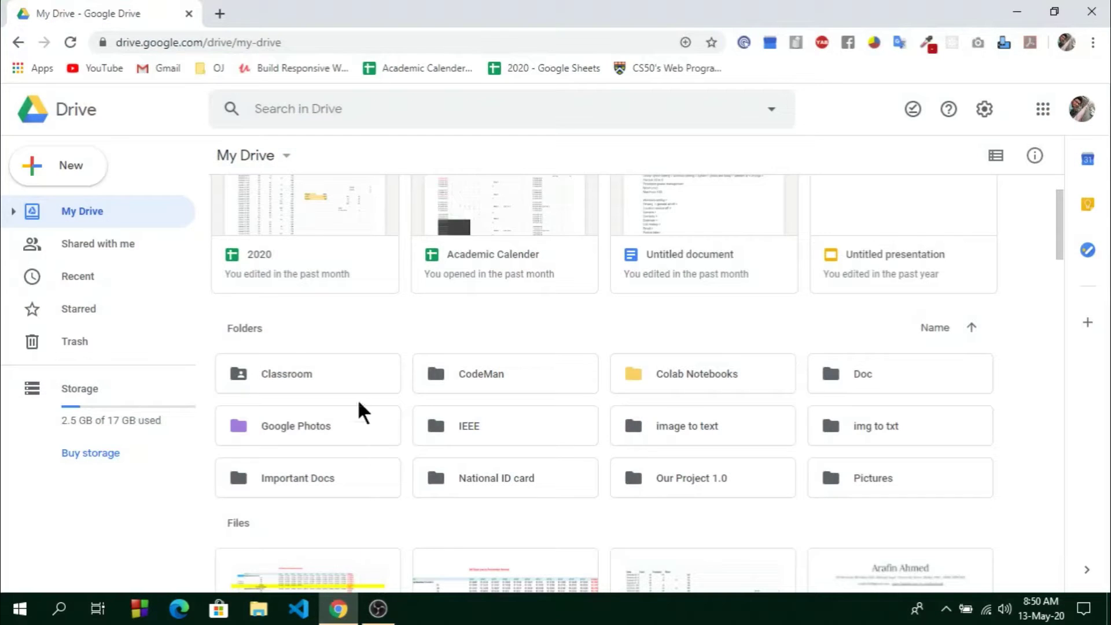
double_click(676, 433)
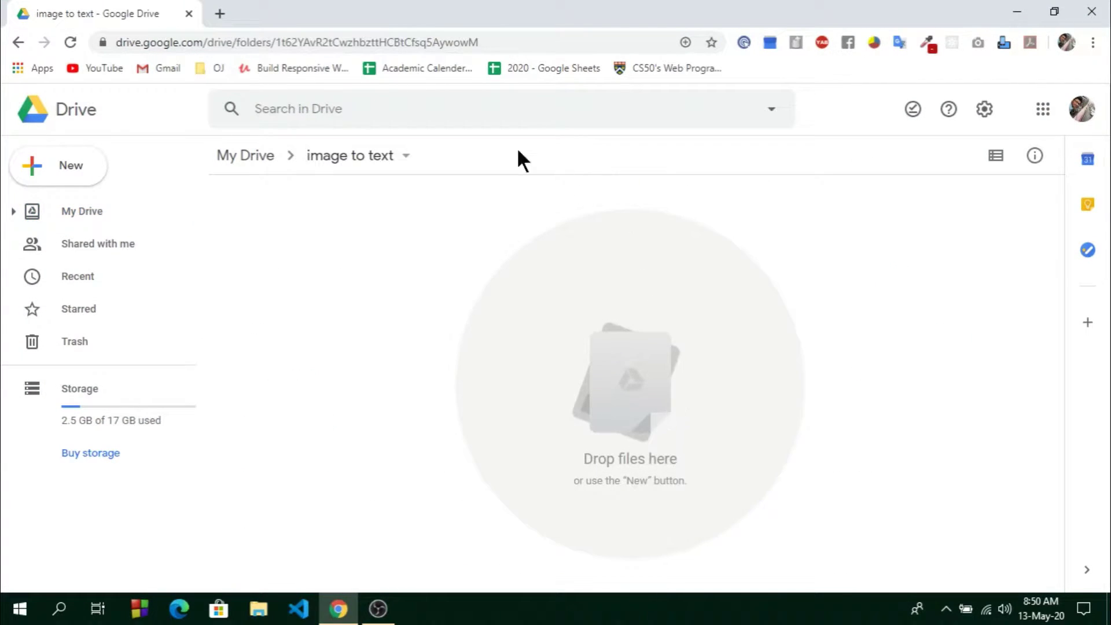
left_click_drag(698, 1, 623, 71)
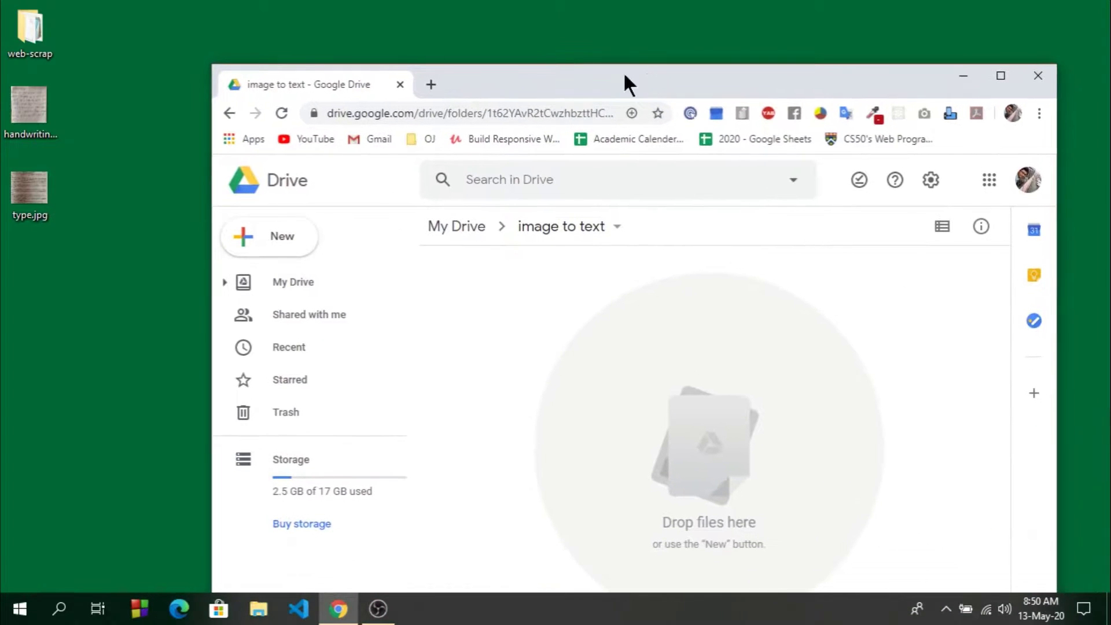
left_click_drag(81, 85, 2, 266)
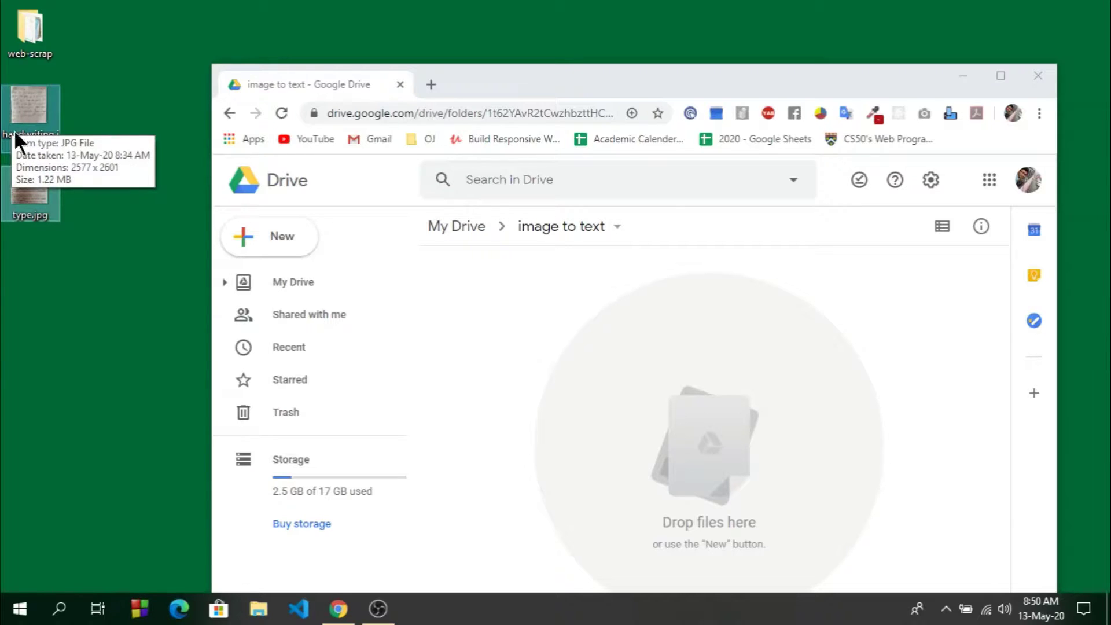
left_click_drag(12, 113, 596, 360)
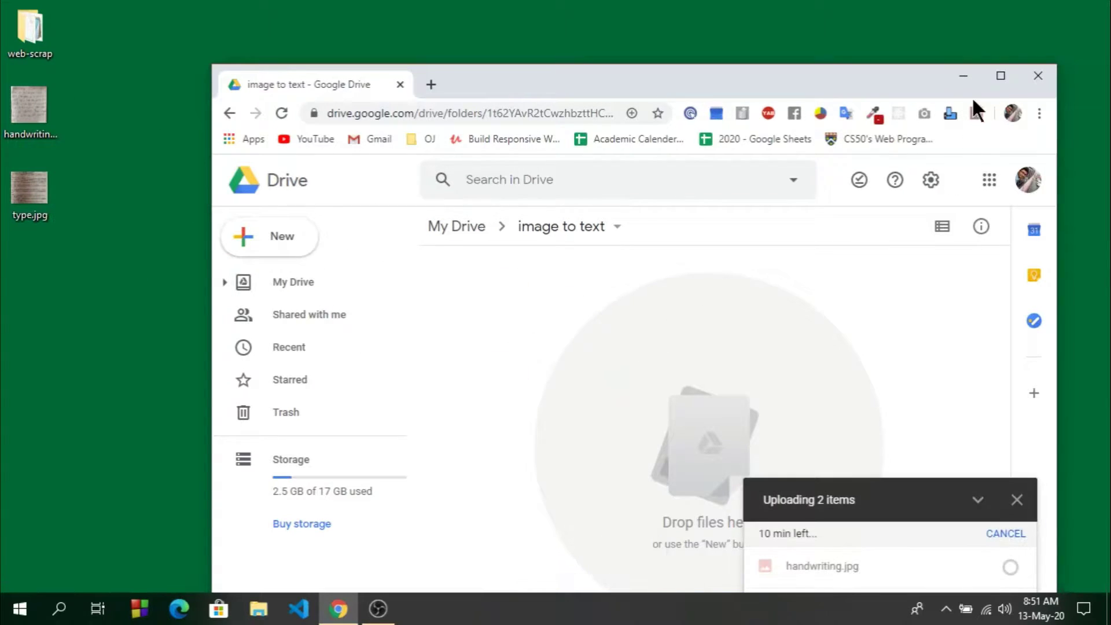
left_click(1003, 77)
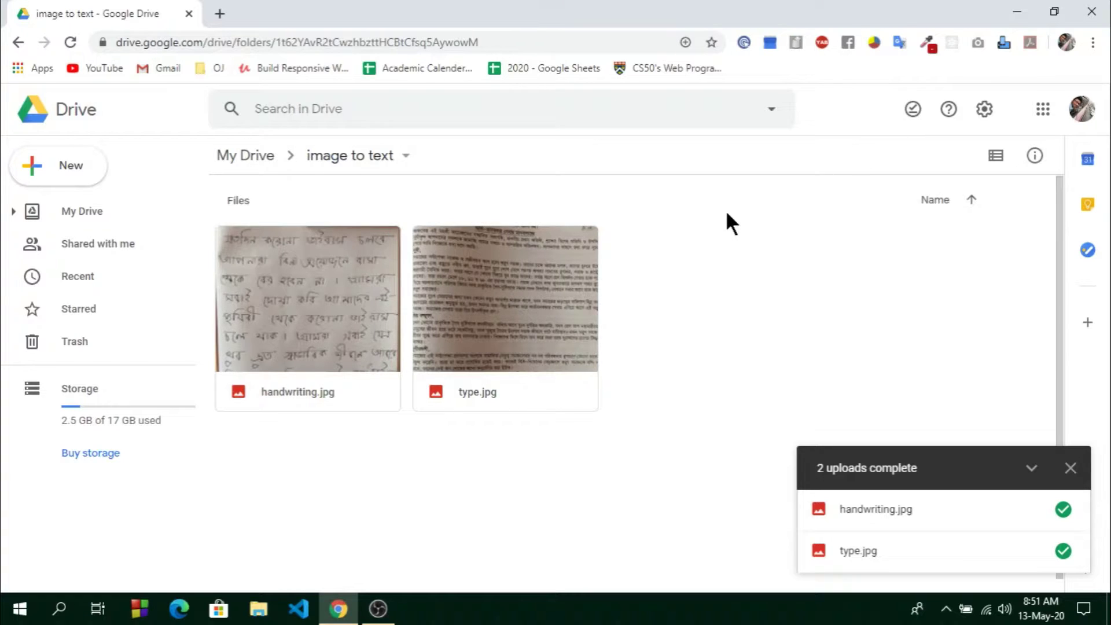
Open type.jpg with Google Docs to extract its printed Bengali text.
left_click(529, 307)
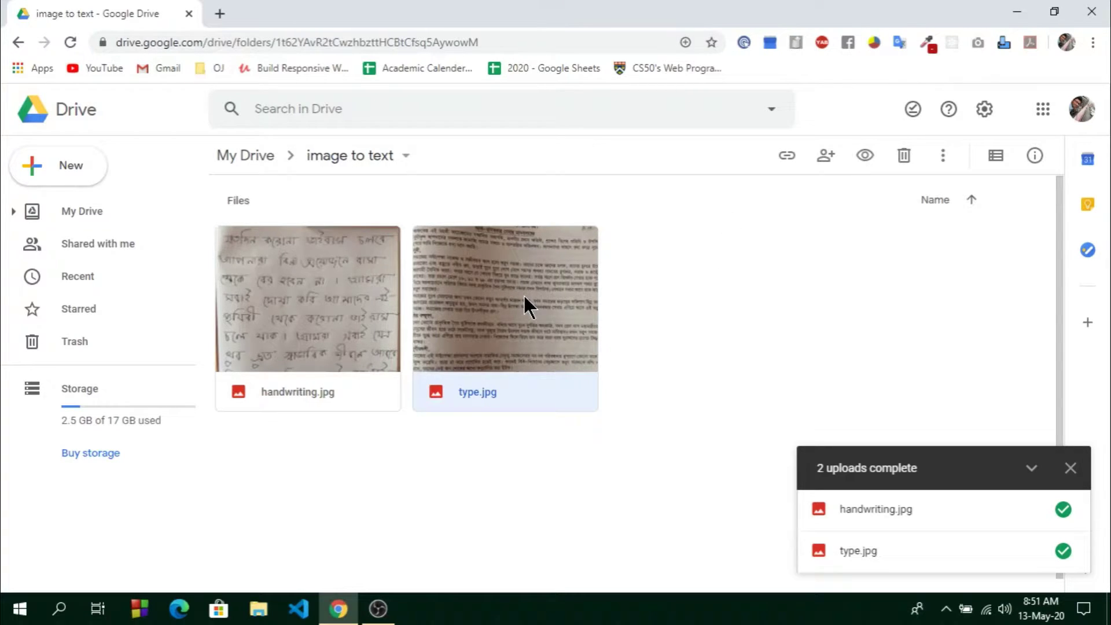
right_click(496, 282)
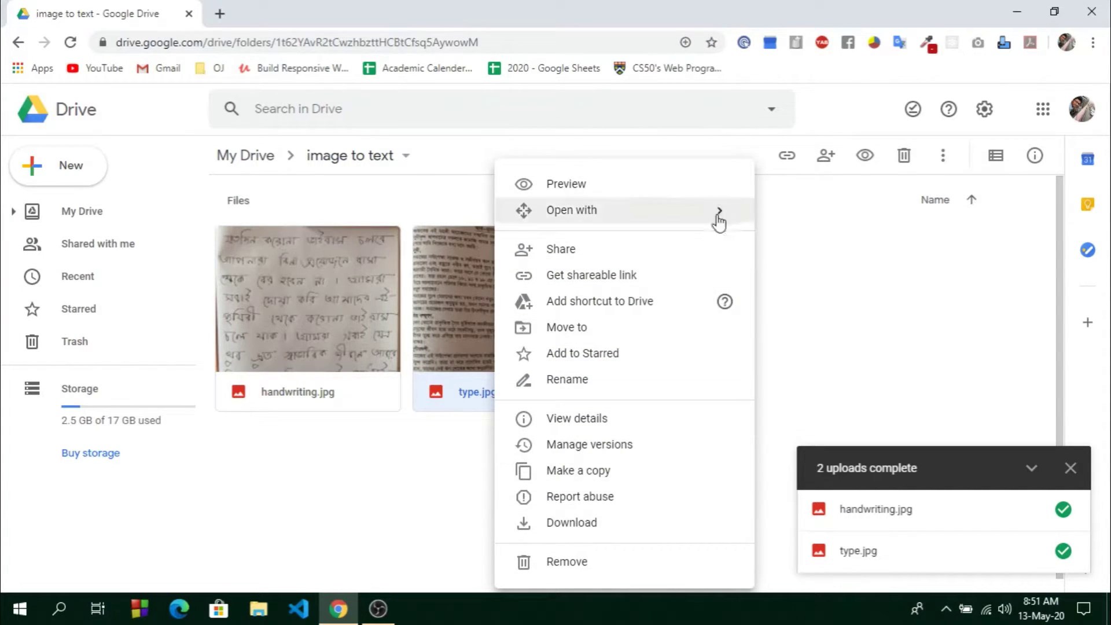
mouse_move(608, 210)
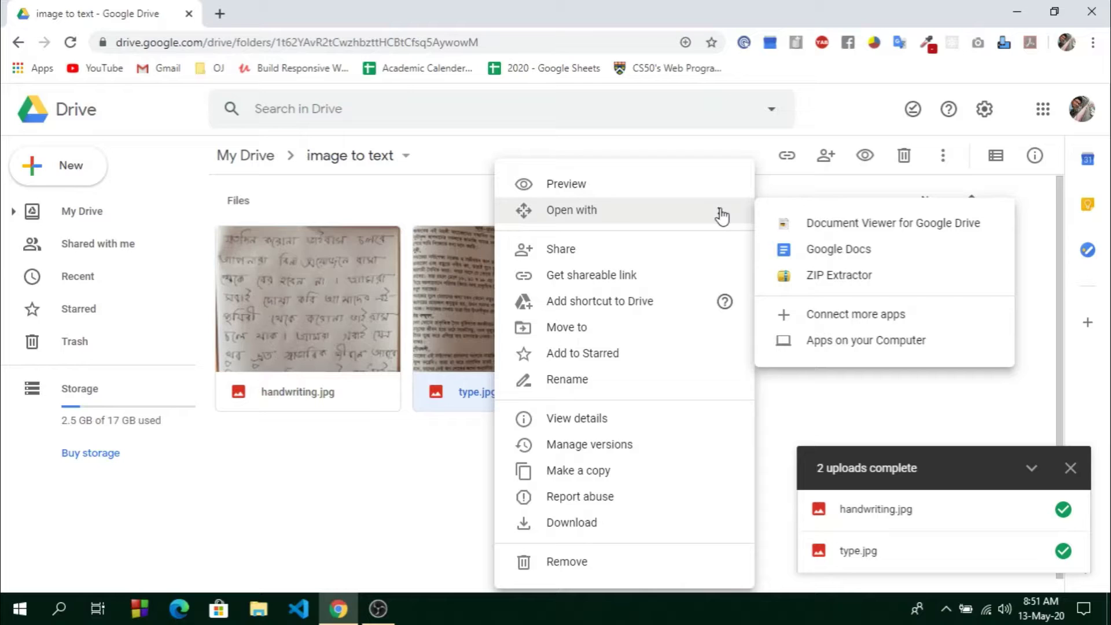
left_click(855, 255)
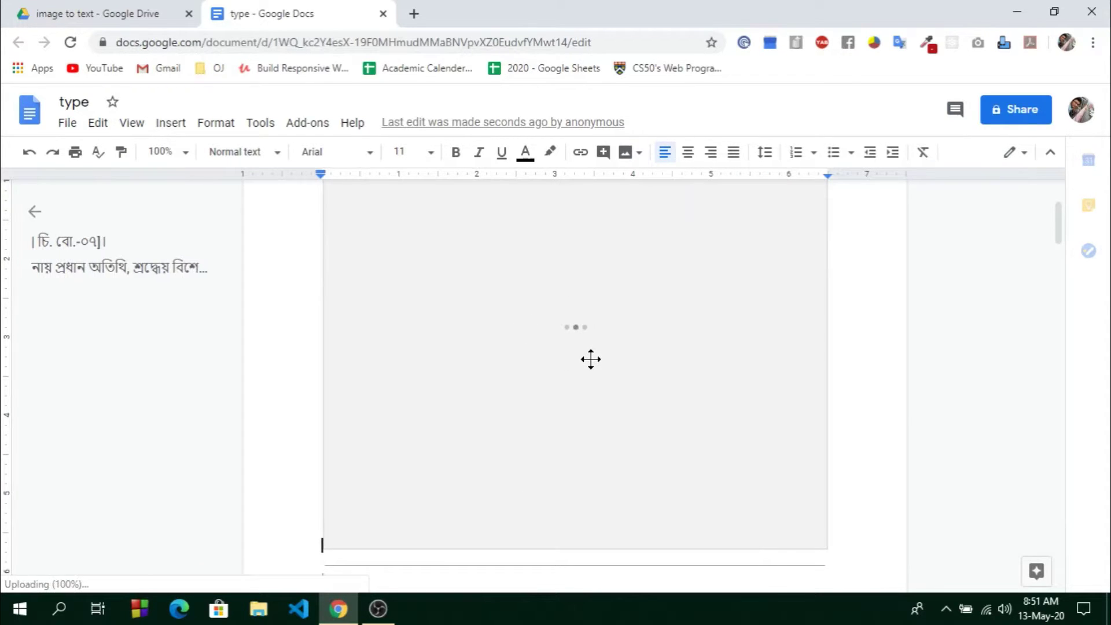
scroll(589, 332, "down", 1)
scroll(589, 332, "down", 4)
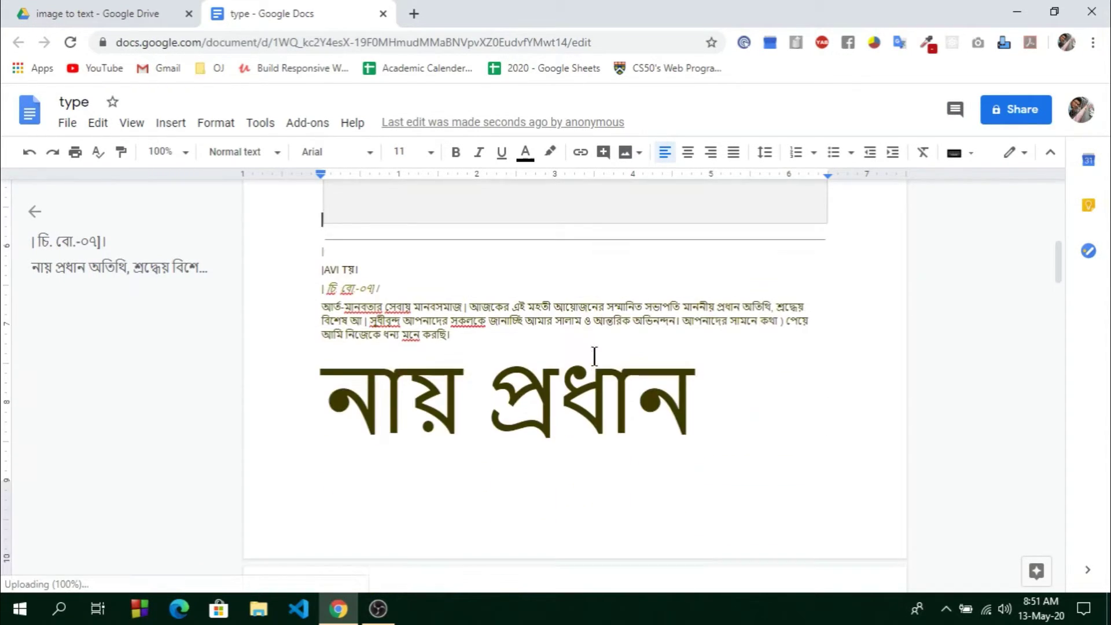
scroll(594, 374, "down", 2)
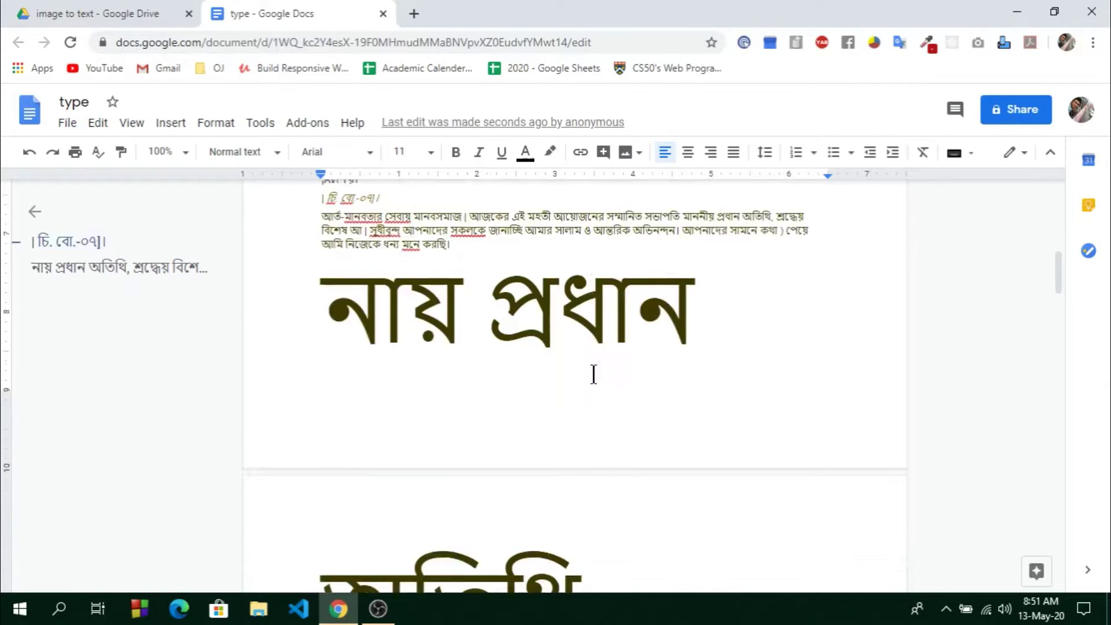
scroll(593, 374, "down", 5)
scroll(594, 374, "down", 5)
scroll(593, 375, "down", 5)
scroll(594, 374, "down", 10)
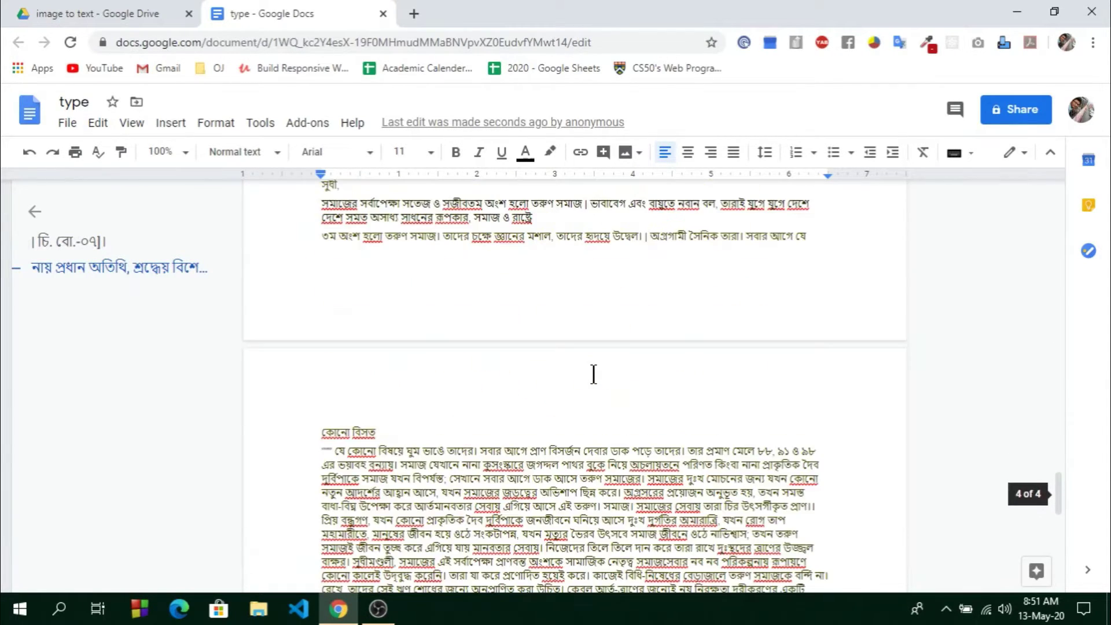
scroll(593, 374, "down", 5)
scroll(593, 374, "down", 2)
scroll(593, 375, "up", 5)
scroll(594, 374, "up", 5)
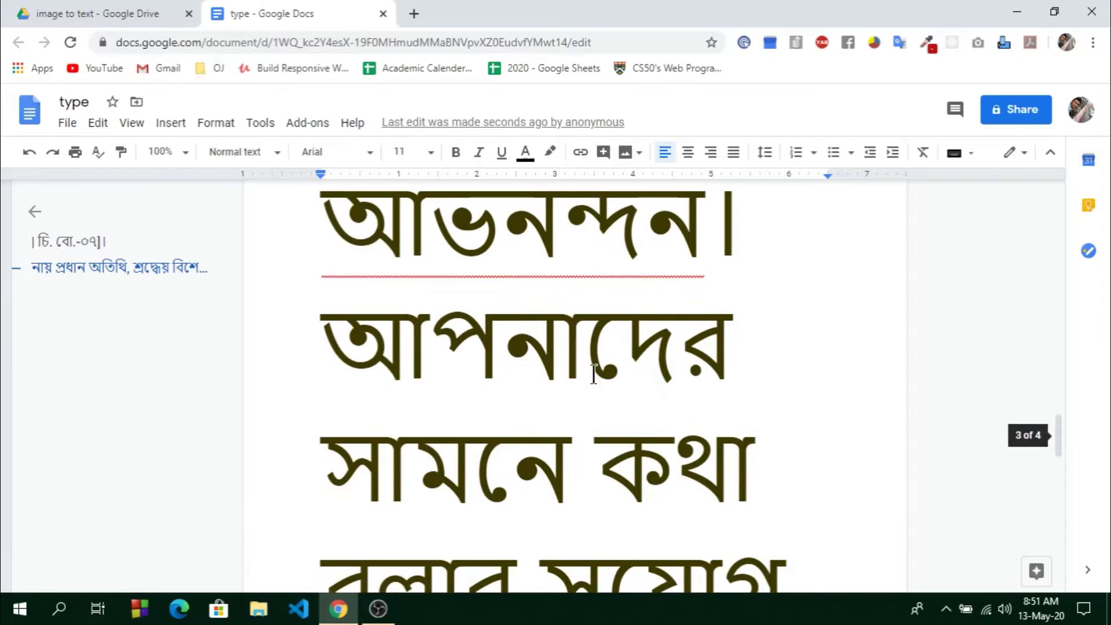
scroll(593, 374, "up", 5)
scroll(590, 376, "up", 5)
scroll(590, 375, "up", 5)
scroll(589, 378, "up", 3)
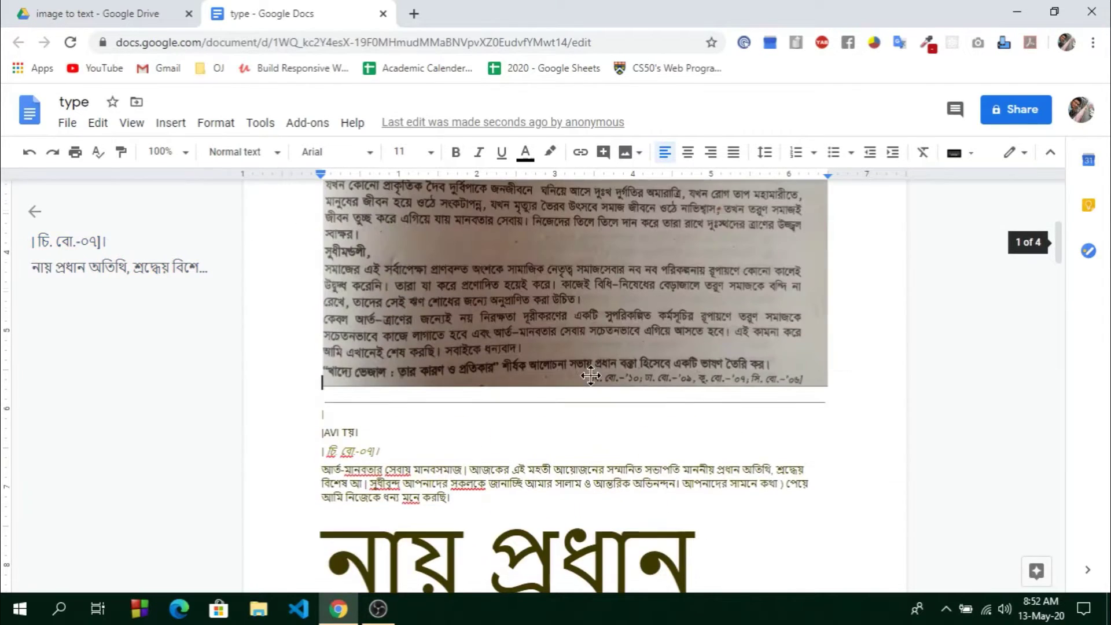
scroll(435, 400, "down", 2)
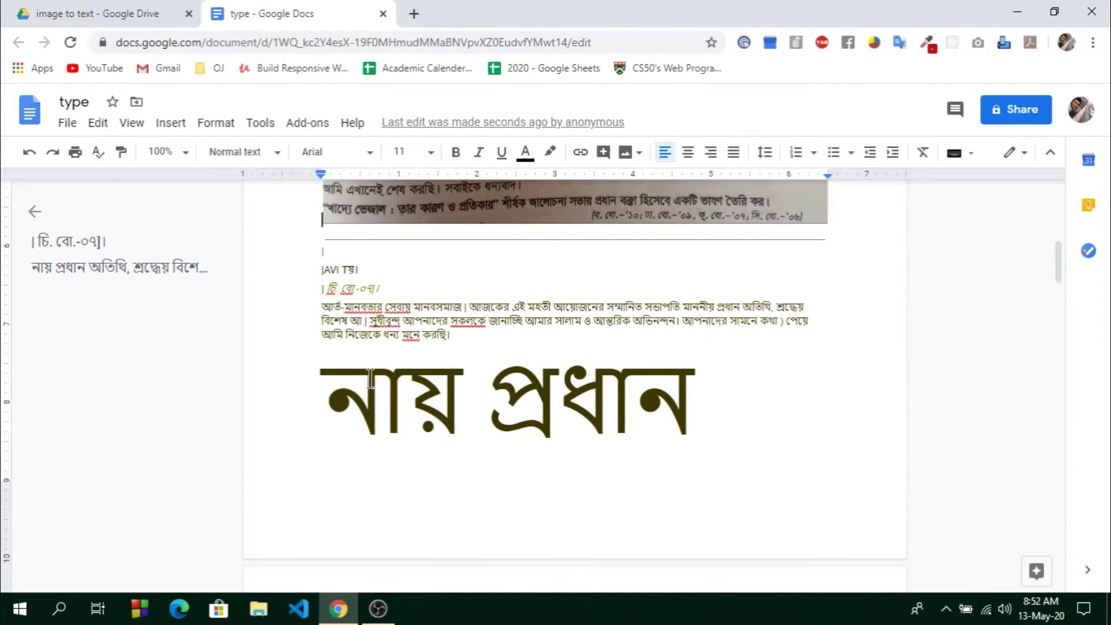
Select and copy the extracted Bengali paragraph, then search for Word from the Start menu.
left_click(322, 310)
key("shift+Down")
key("shift+Down")
key("shift+Down")
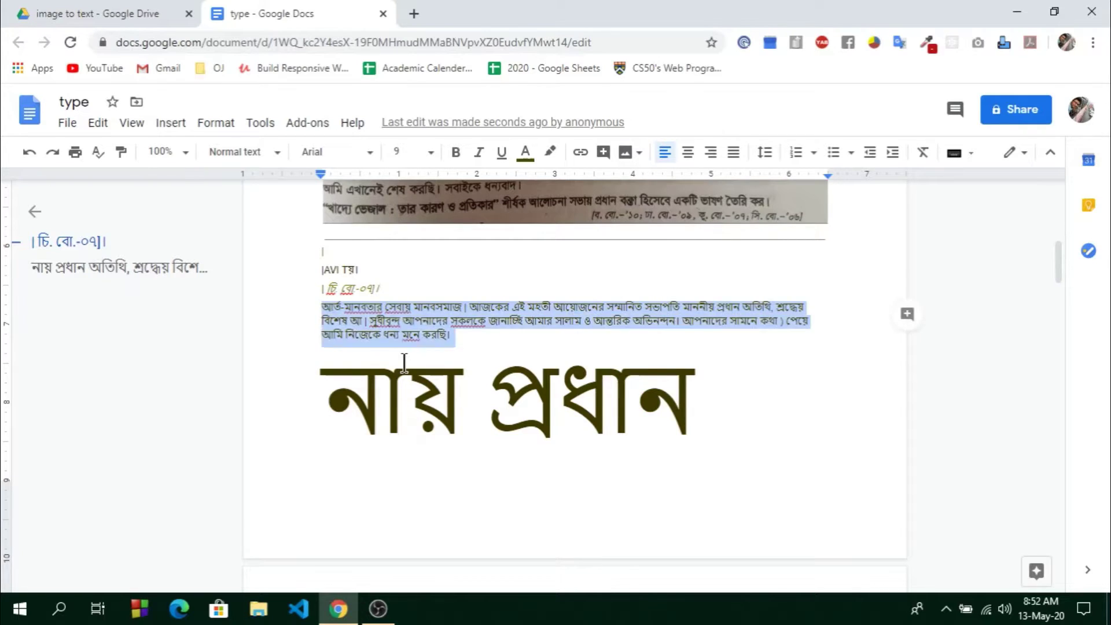
key("shift+Down")
key("shift+Down")
key("shift+Down")
key("shift+Down")
key("shift+Down")
key("shift+Down")
key("shift+Down")
key("shift+Down")
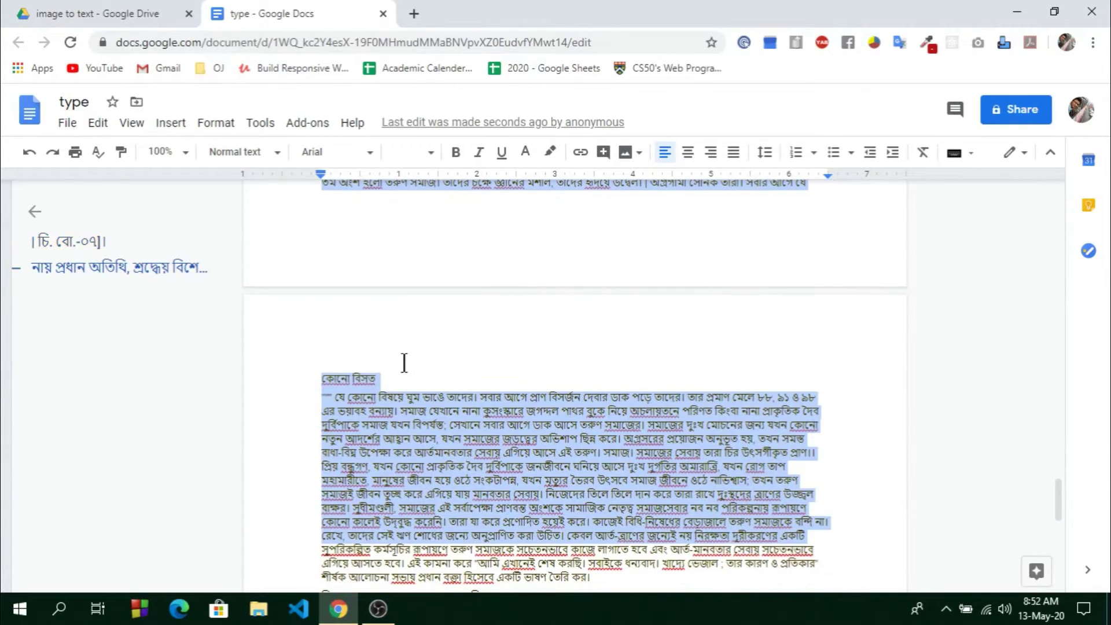
key("shift+Down")
key("shift+Down")
key("shift+Down")
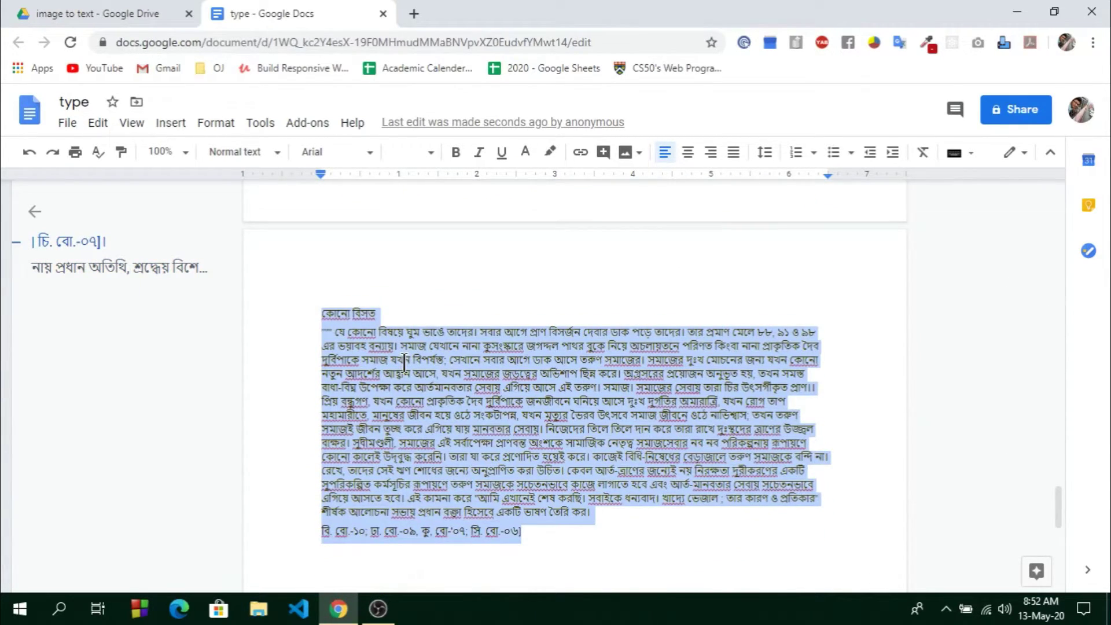
key("super")
type("word")
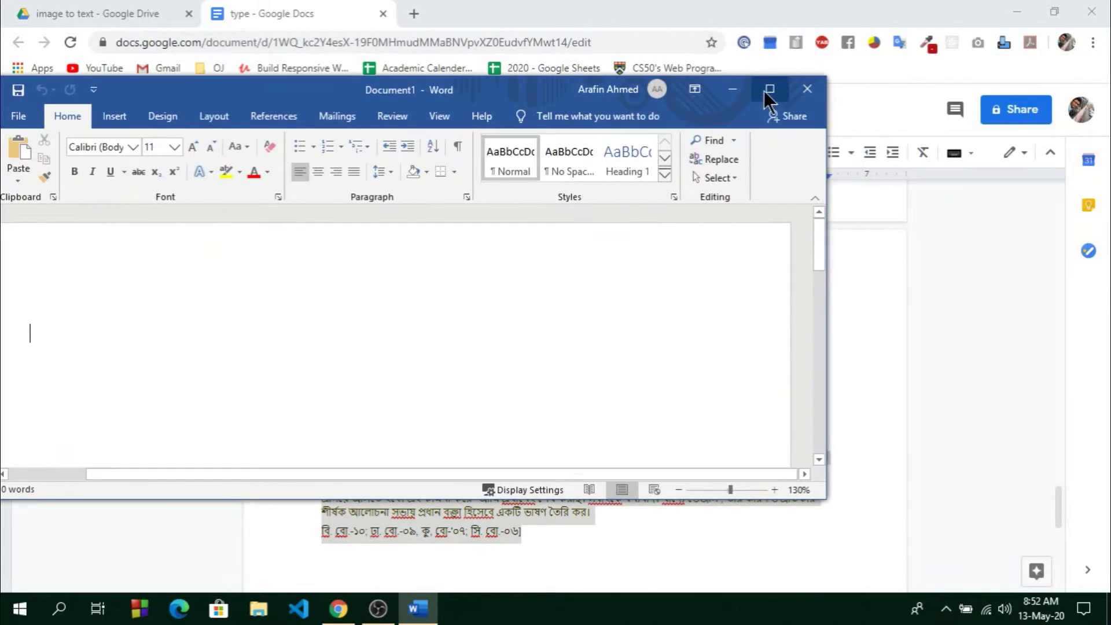
Open a blank Word document, paste the copied Bengali text and select it all.
left_click(769, 91)
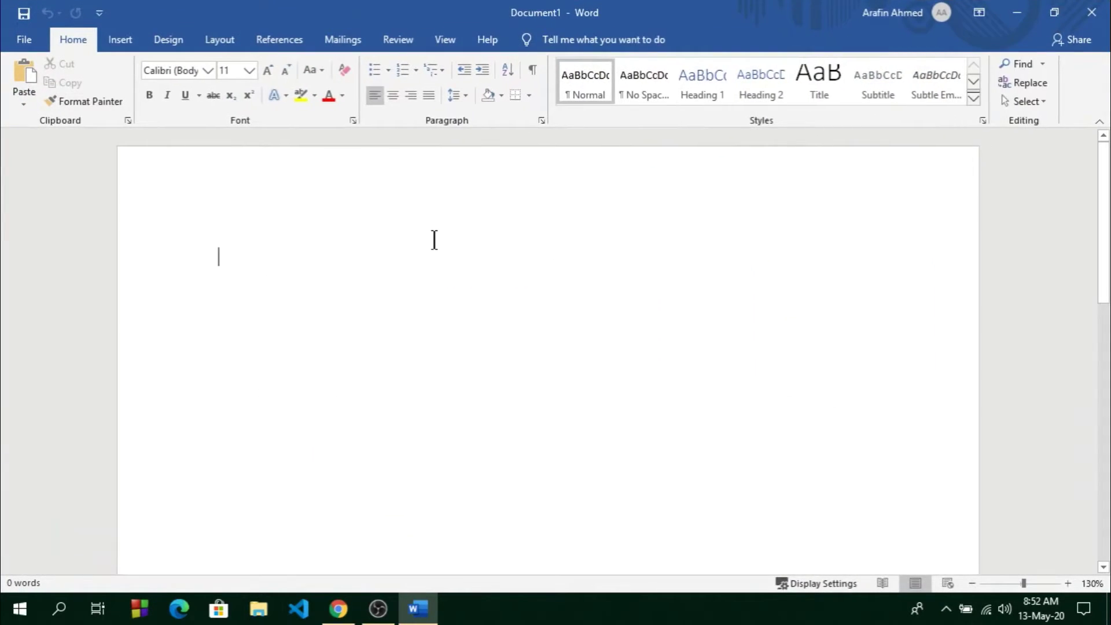
key("ctrl+v")
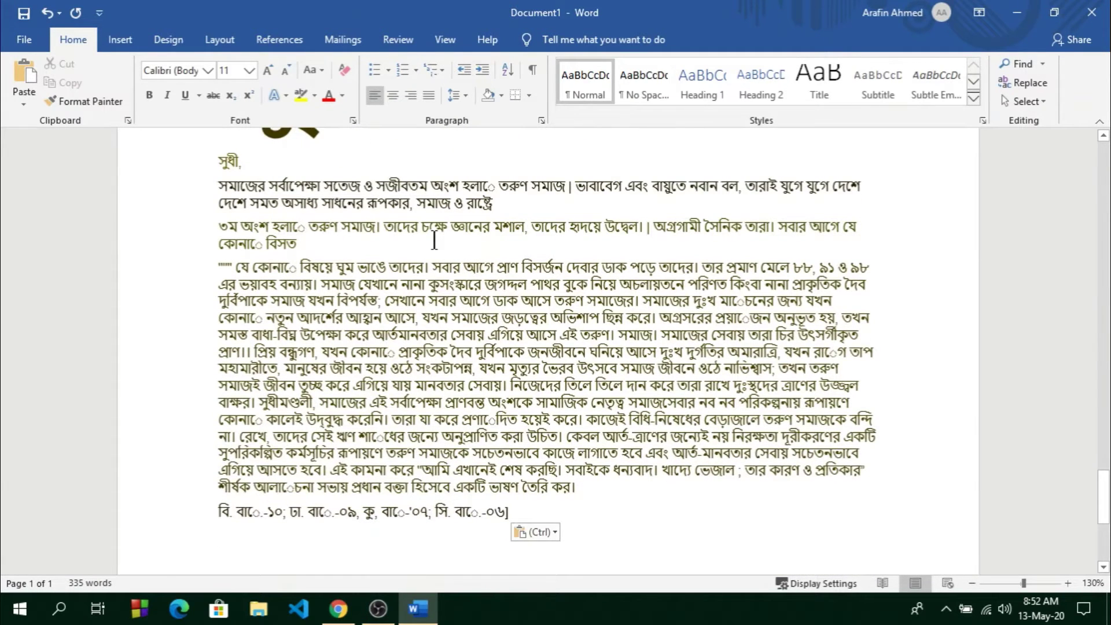
key("ctrl+a")
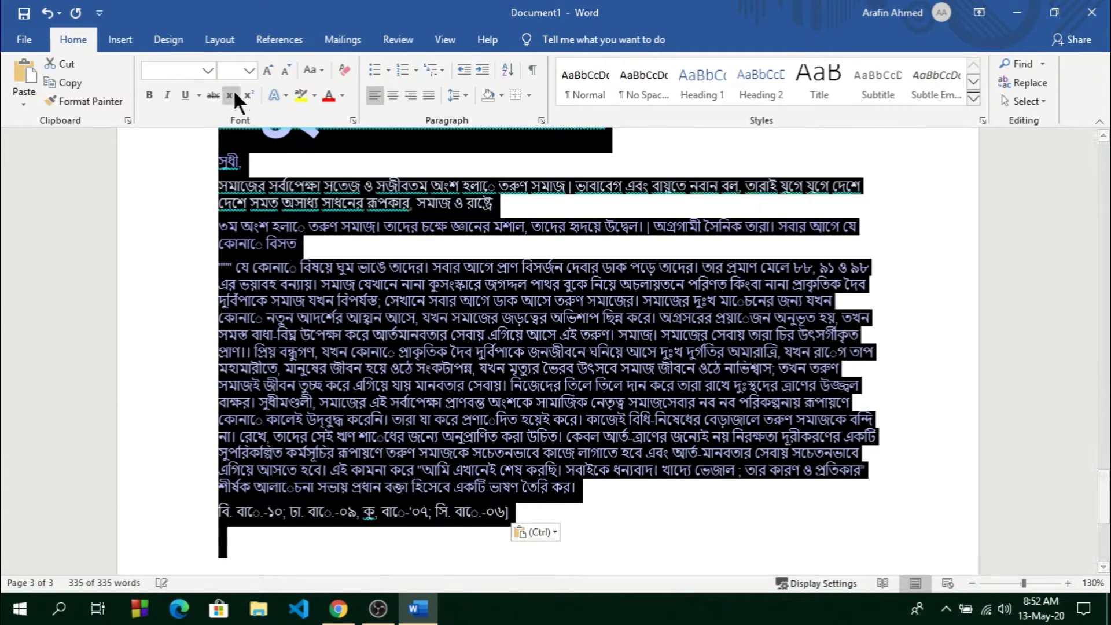
Format the pasted text as size 12 in the Siyam Rupali font and review it.
left_click(209, 69)
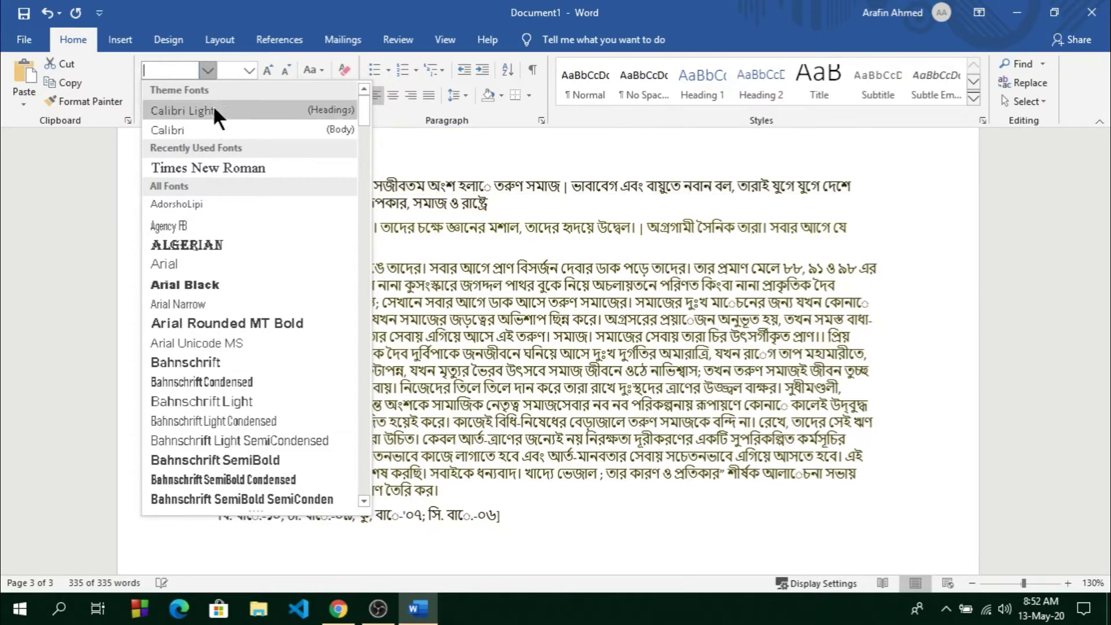
left_click(249, 71)
left_click(249, 70)
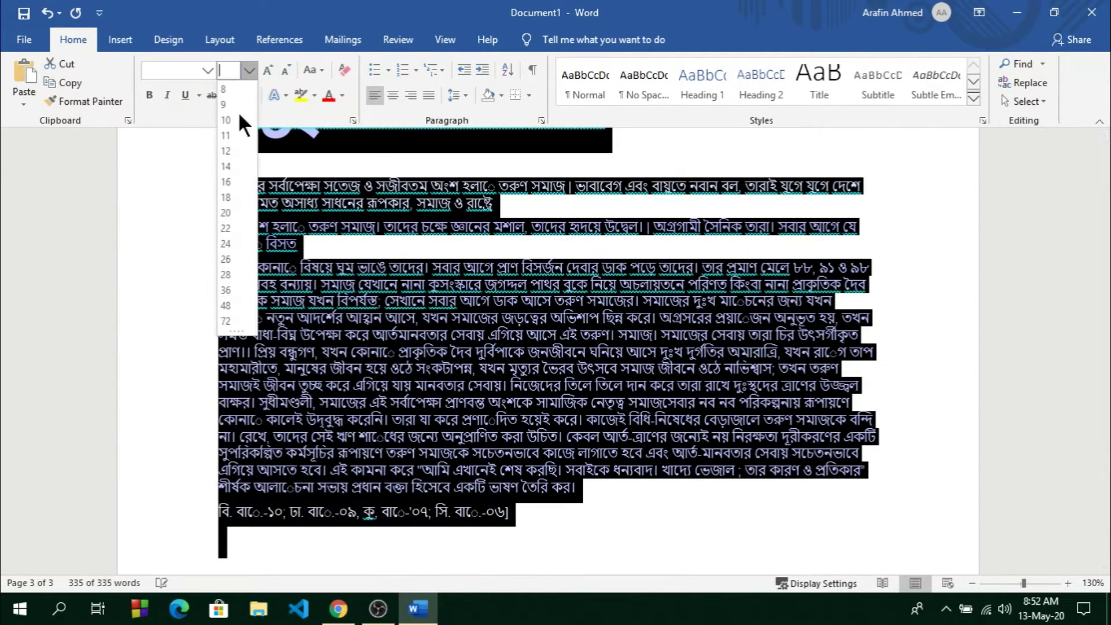
left_click(231, 151)
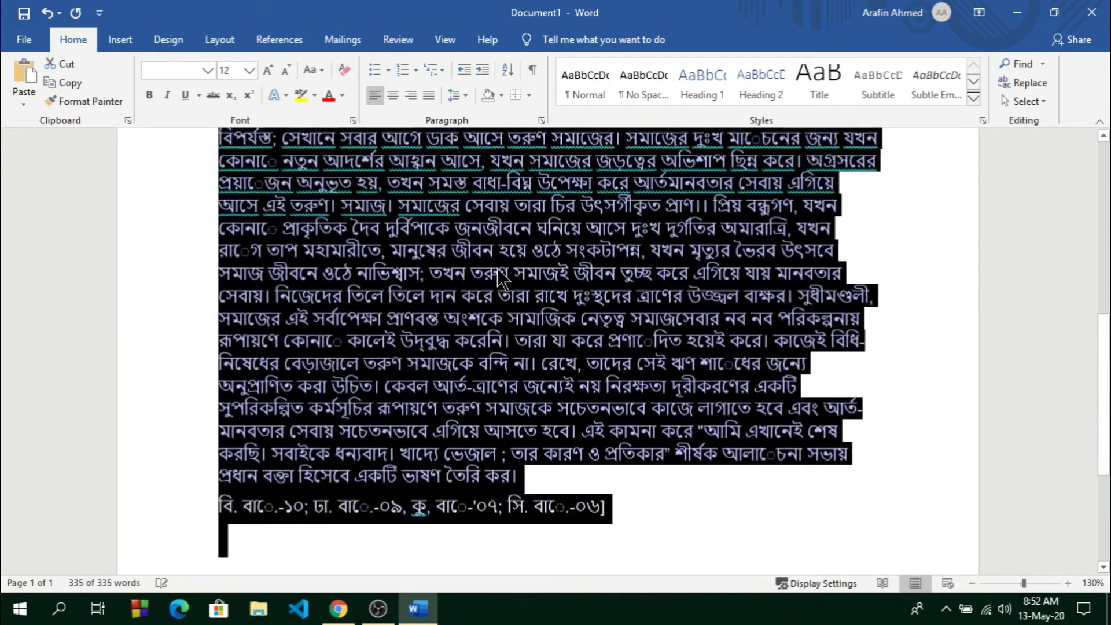
scroll(501, 280, "up", 10)
left_click(177, 70)
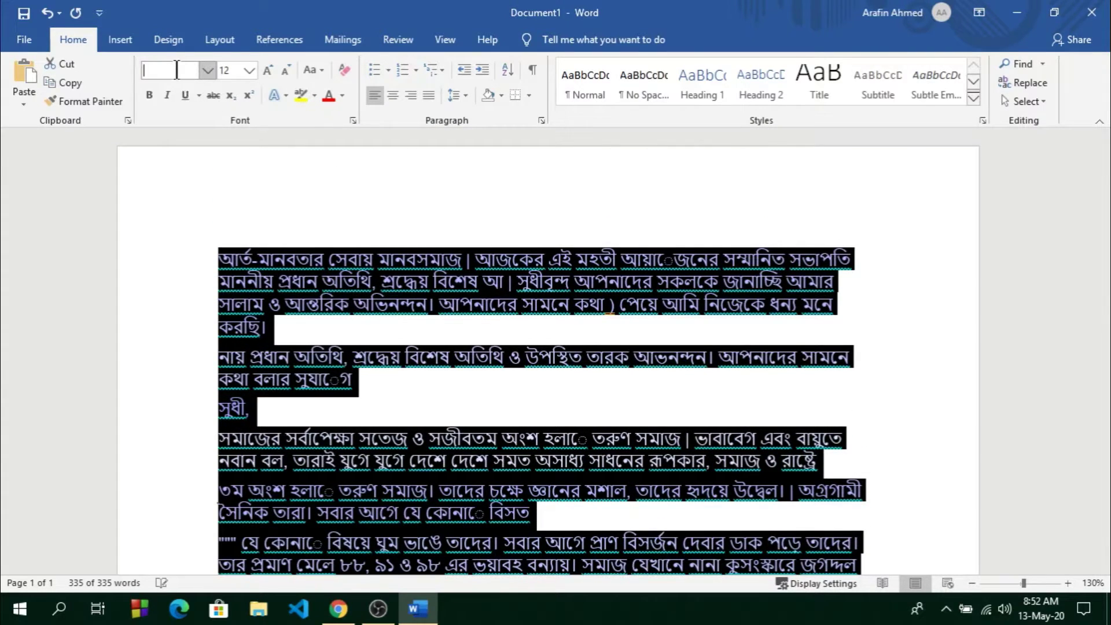
type("Siyam Rupali")
key("Return")
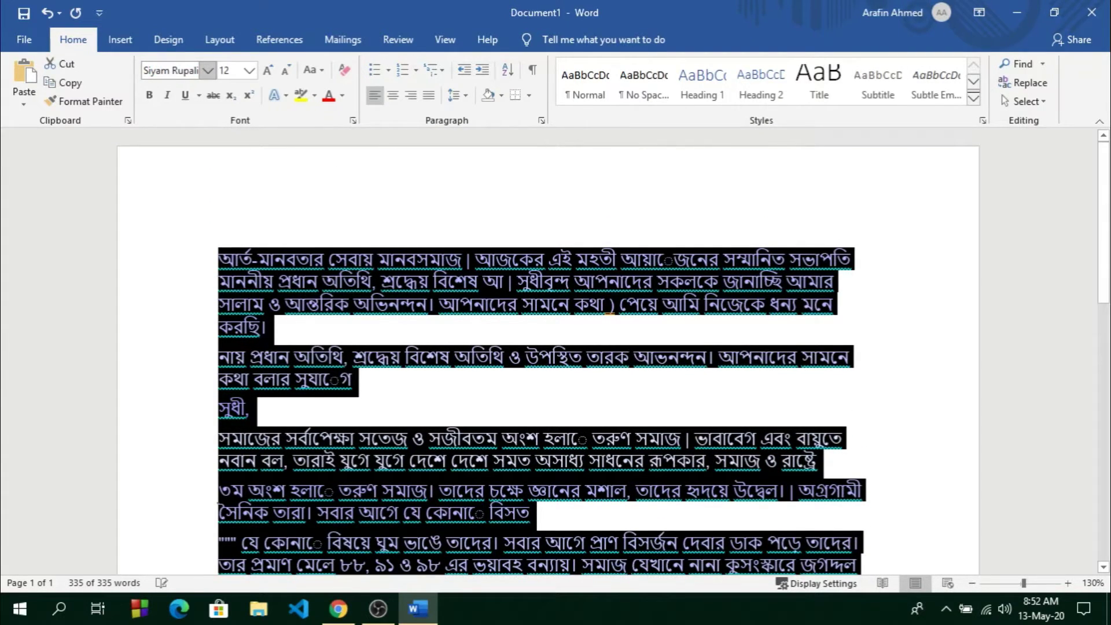
left_click(417, 260)
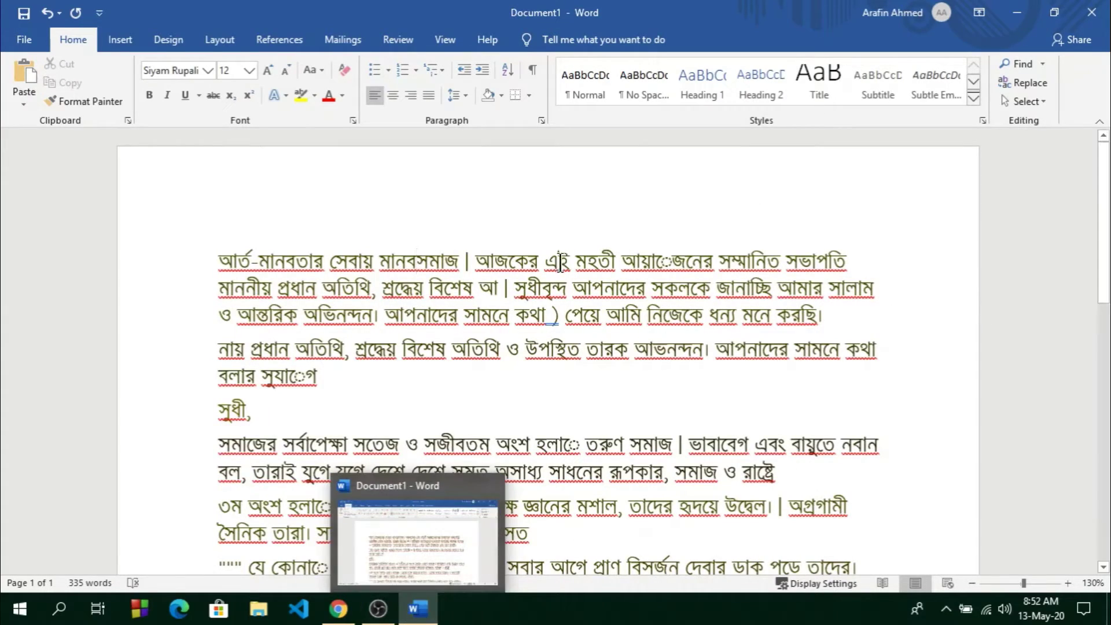
scroll(561, 260, "down", 3)
scroll(560, 260, "down", 1)
scroll(561, 260, "down", 3)
scroll(562, 259, "down", 3)
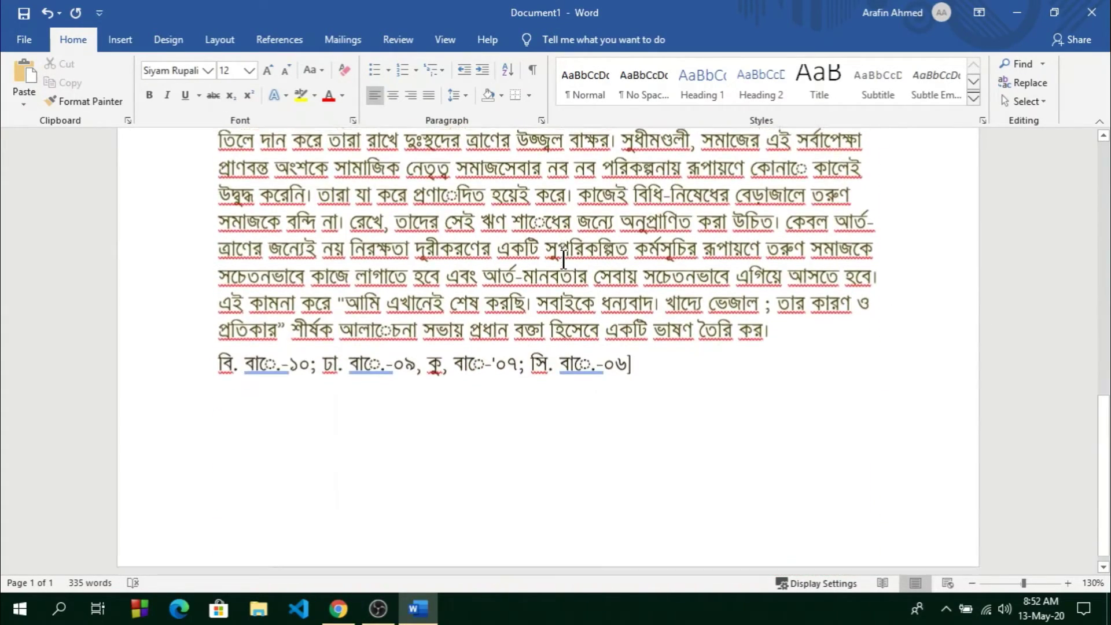
scroll(561, 267, "up", 1)
scroll(558, 301, "up", 5)
scroll(557, 335, "up", 5)
scroll(555, 354, "up", 2)
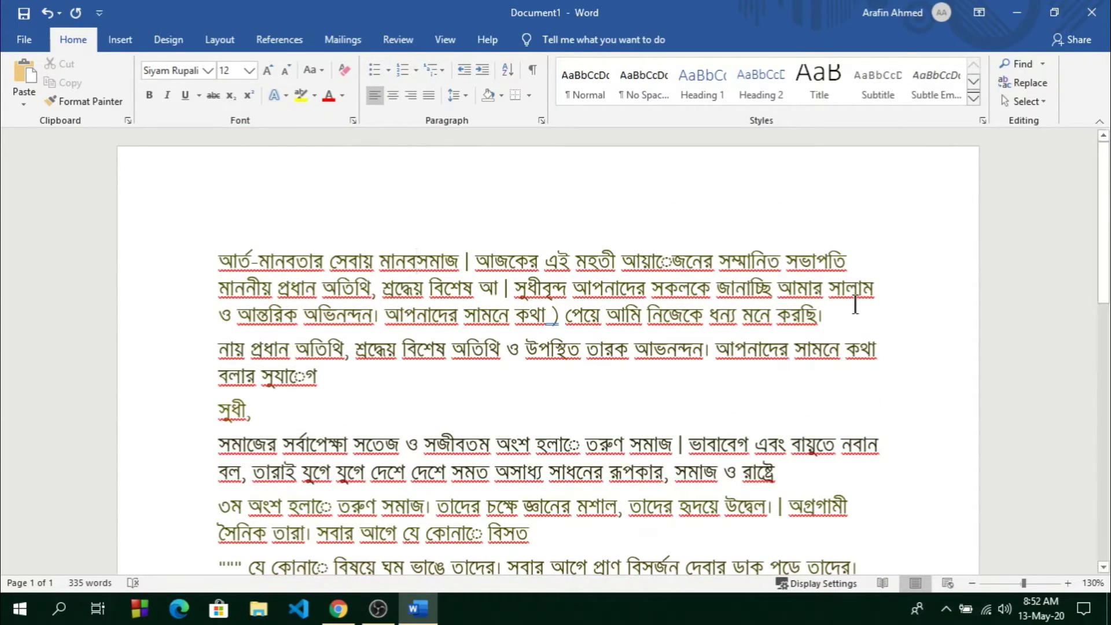
Back in the 'image to text' Drive folder, open handwriting.jpg with Google Docs.
left_click(1018, 12)
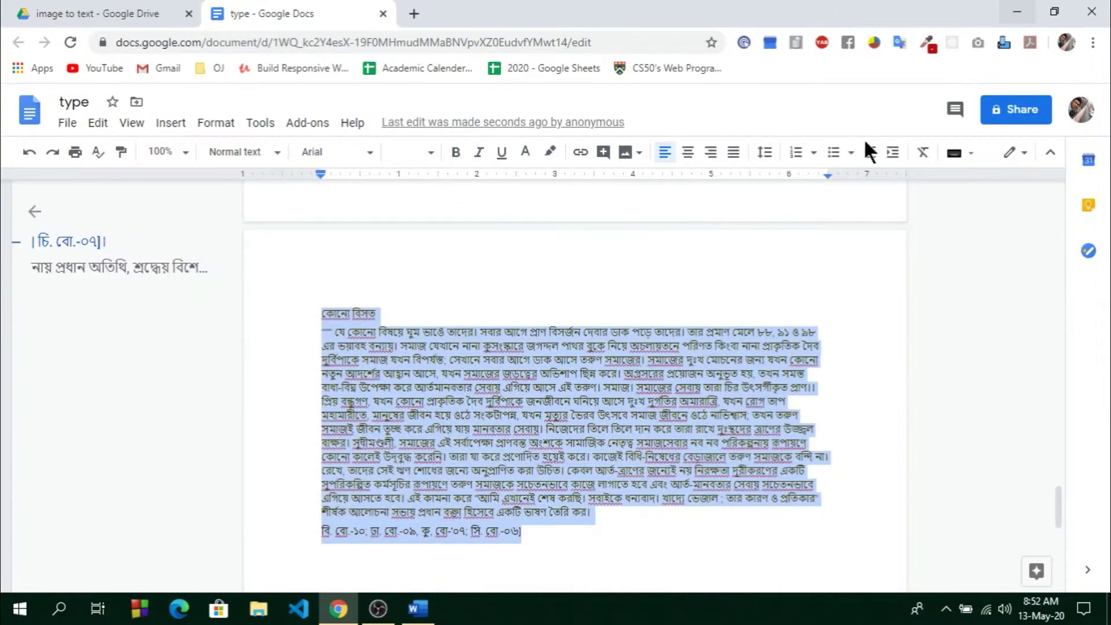
left_click(133, 10)
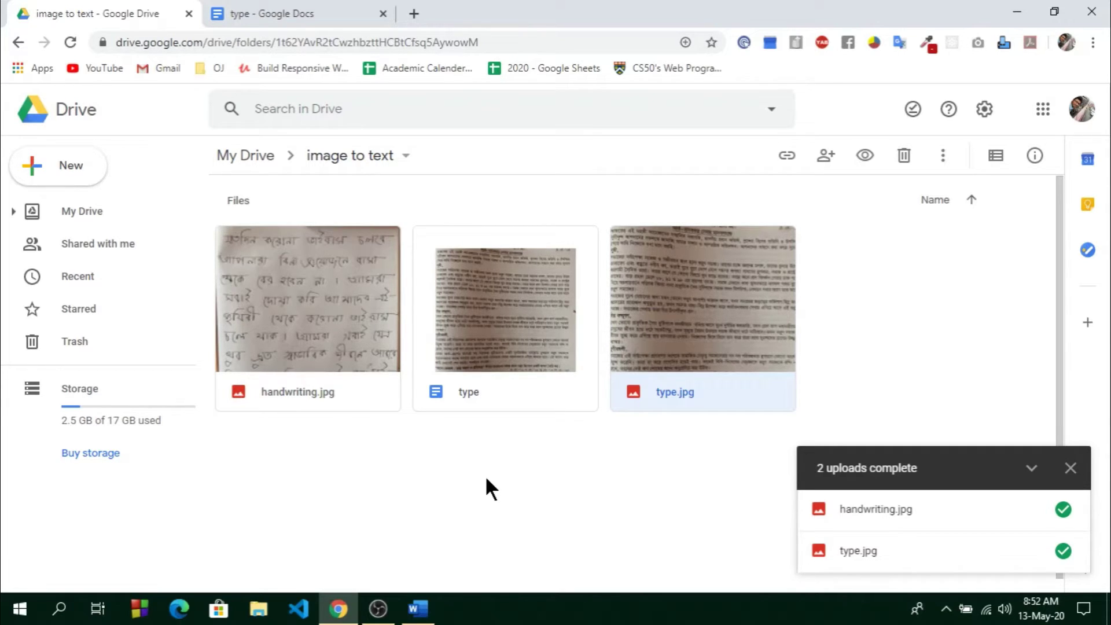
left_click(300, 278)
right_click(302, 276)
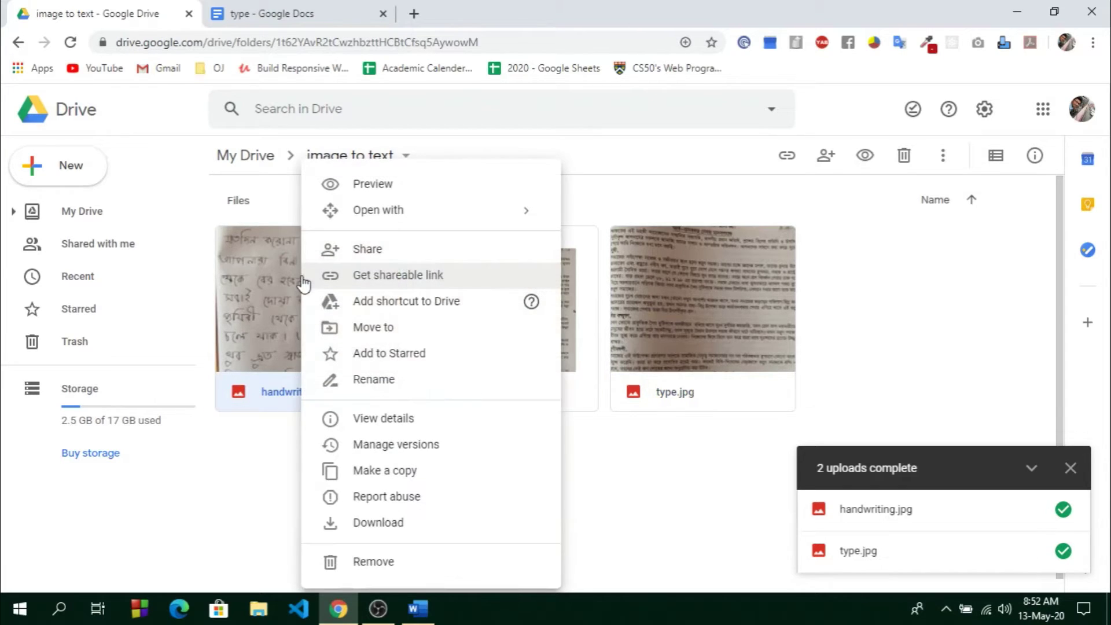
mouse_move(378, 210)
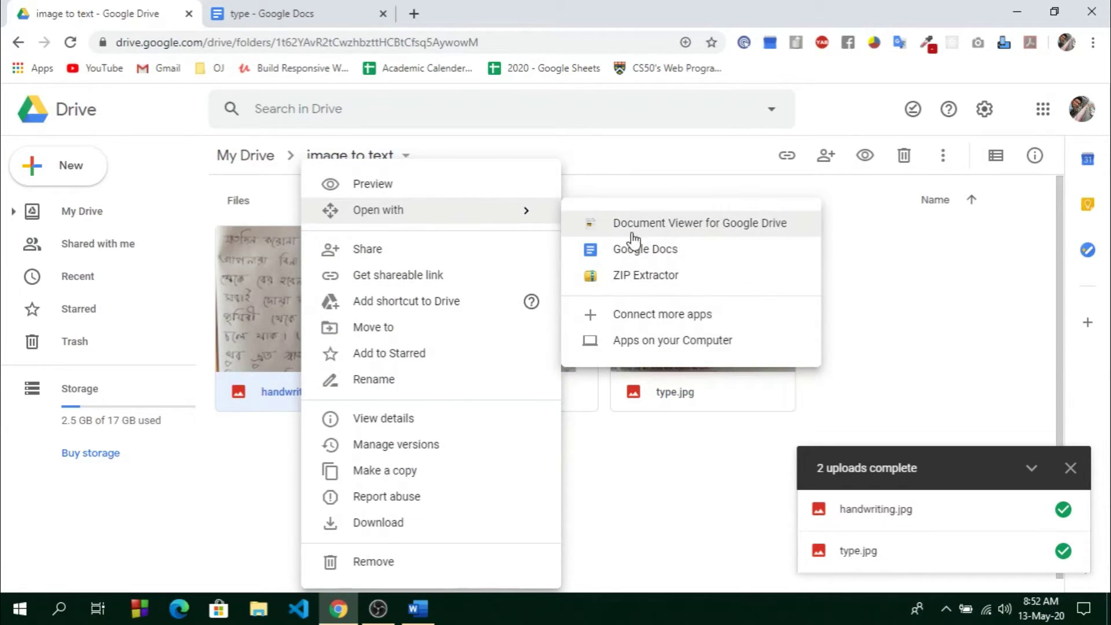
left_click(654, 255)
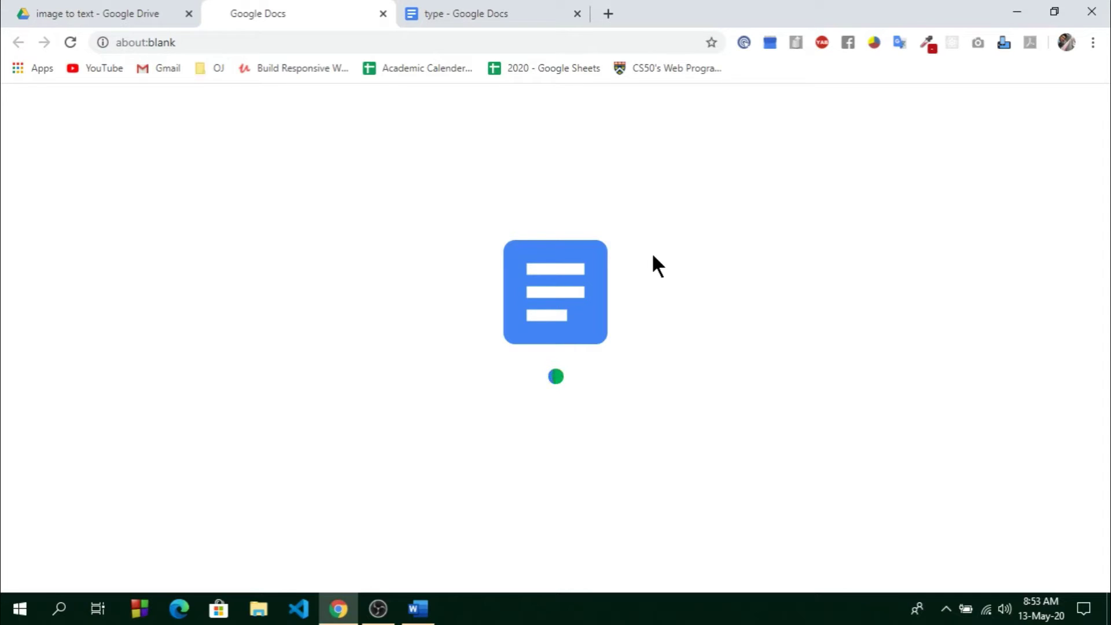
Set the type document's recognised Bengali text to size 11 and check it against the photo.
left_click(472, 12)
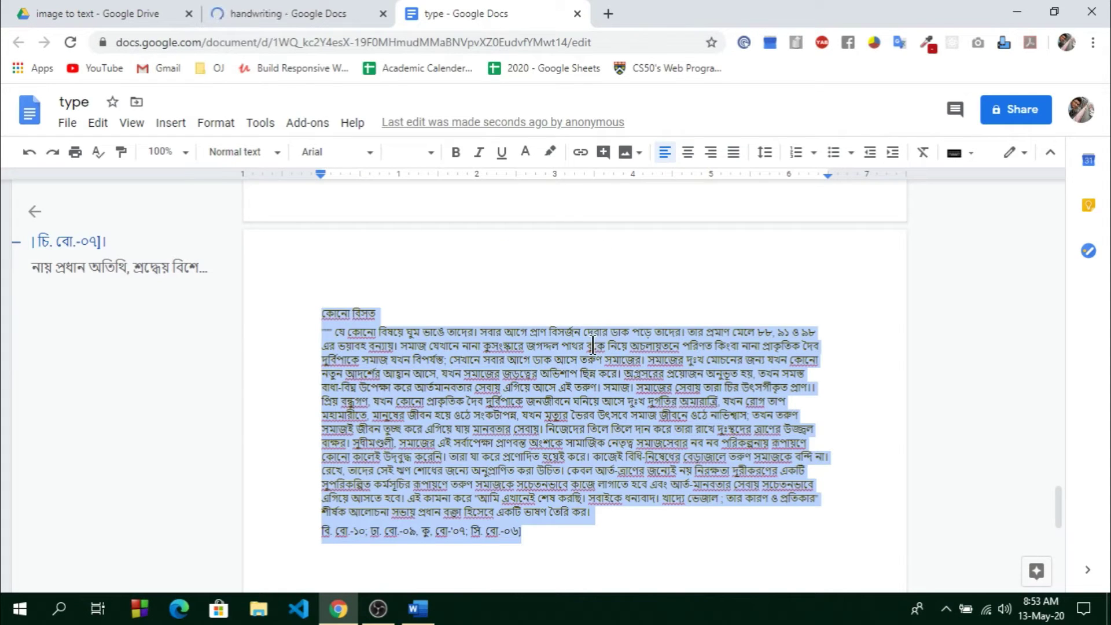
scroll(585, 350, "up", 3)
scroll(584, 350, "up", 5)
scroll(637, 278, "up", 1)
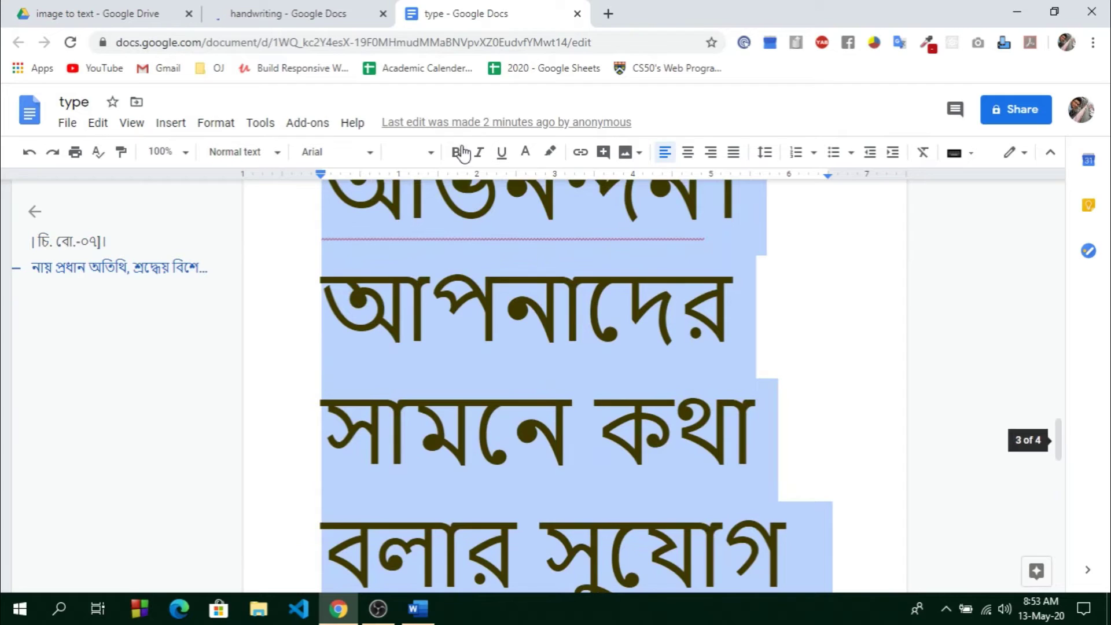
left_click(433, 154)
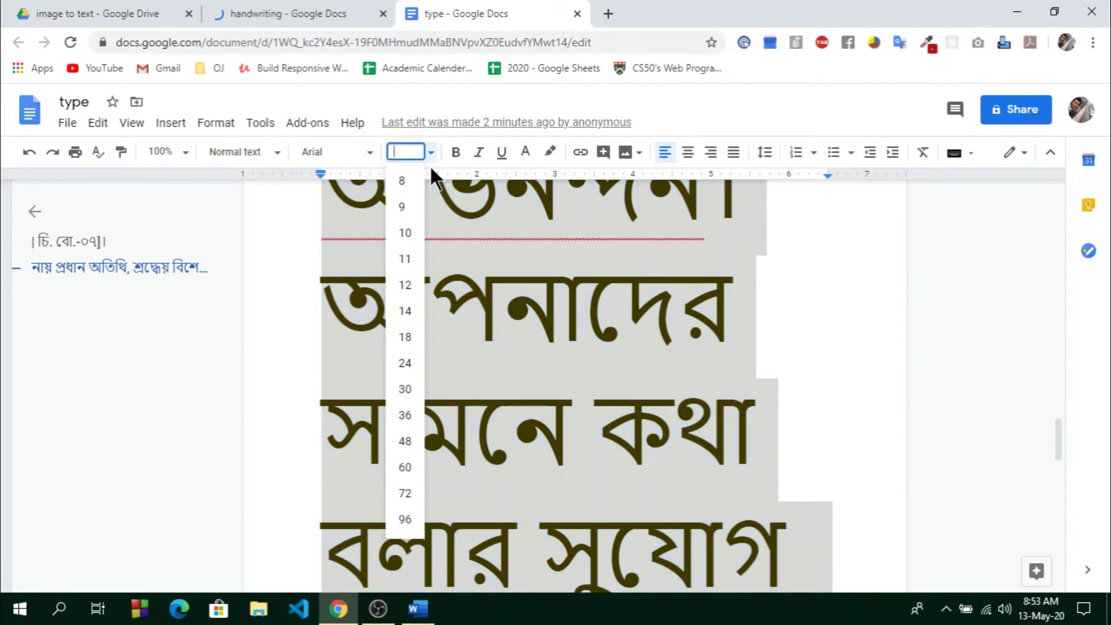
left_click(403, 262)
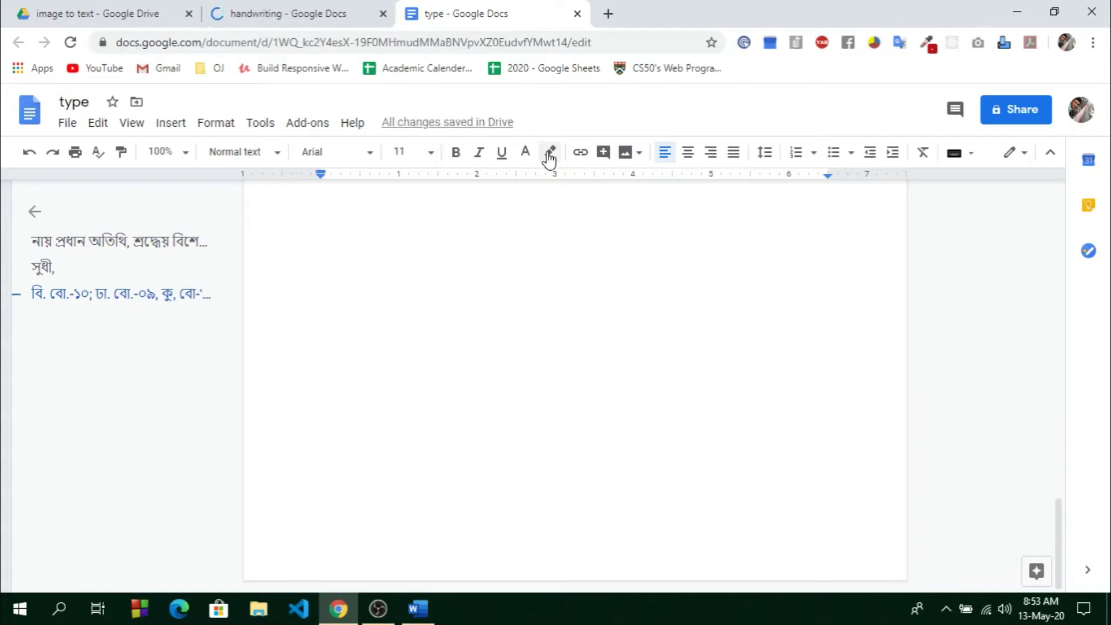
scroll(602, 342, "up", 5)
scroll(599, 345, "up", 7)
scroll(599, 344, "up", 10)
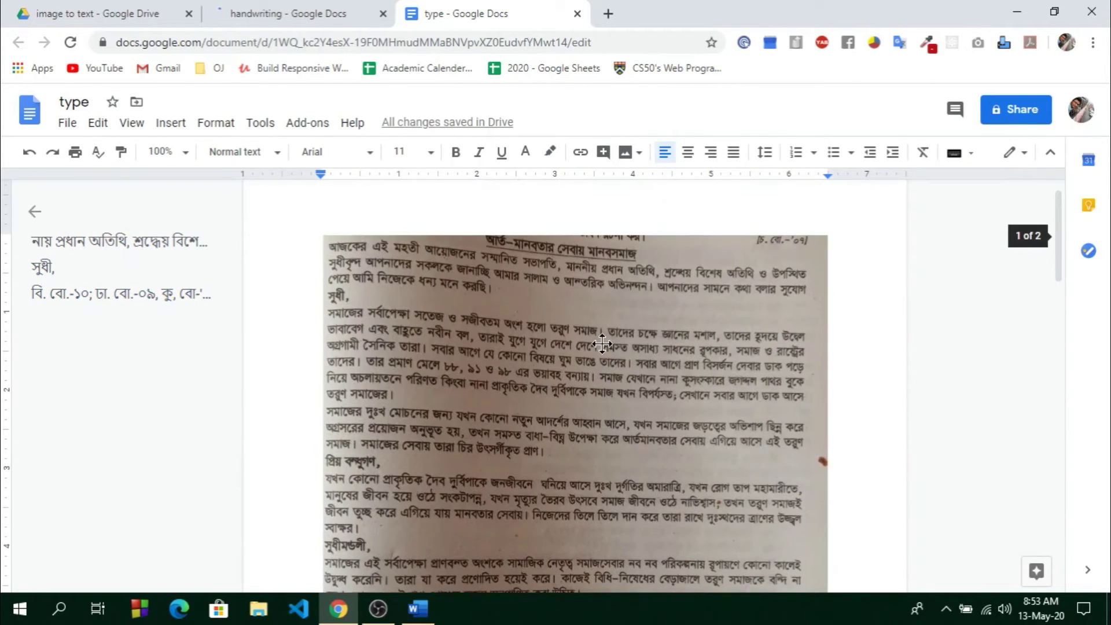
scroll(597, 344, "down", 8)
scroll(594, 343, "down", 3)
scroll(554, 410, "up", 4)
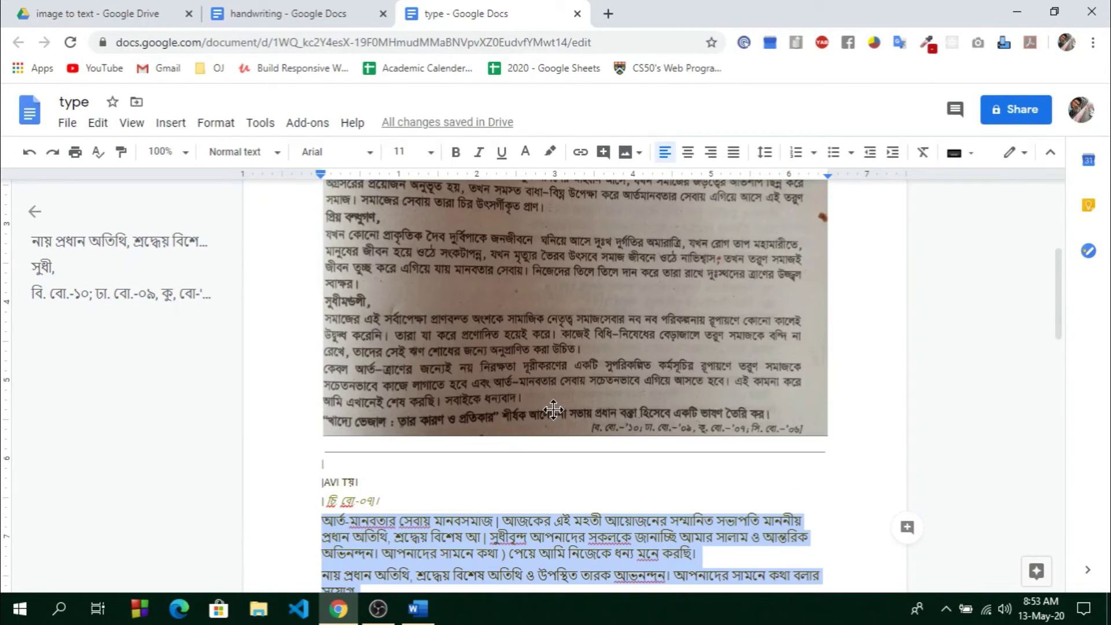
scroll(576, 443, "down", 5)
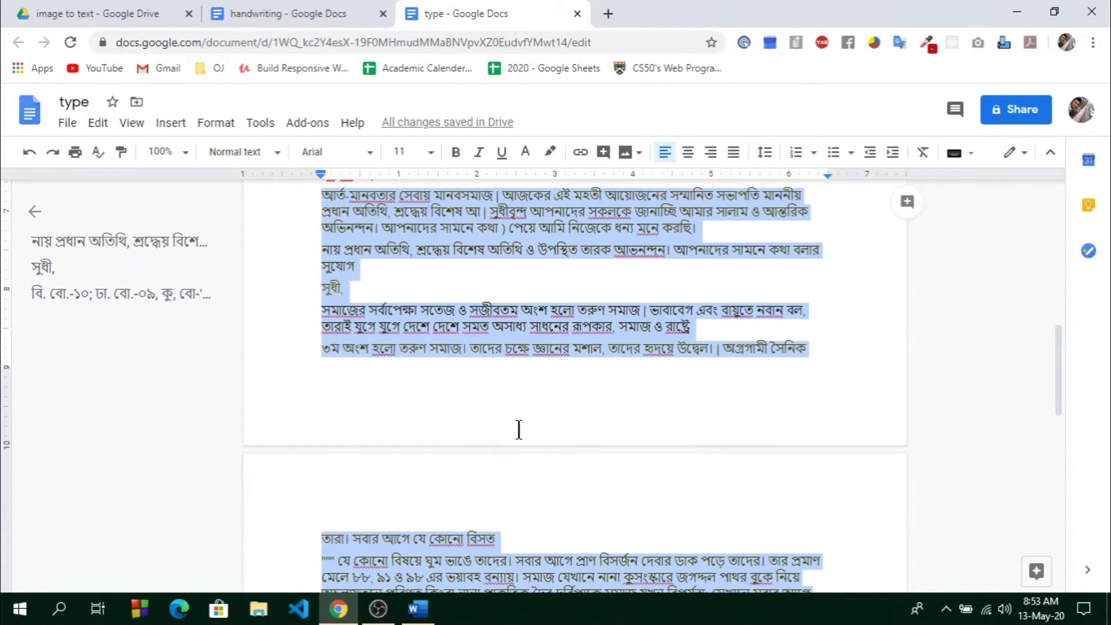
scroll(485, 480, "up", 1)
scroll(485, 480, "up", 2)
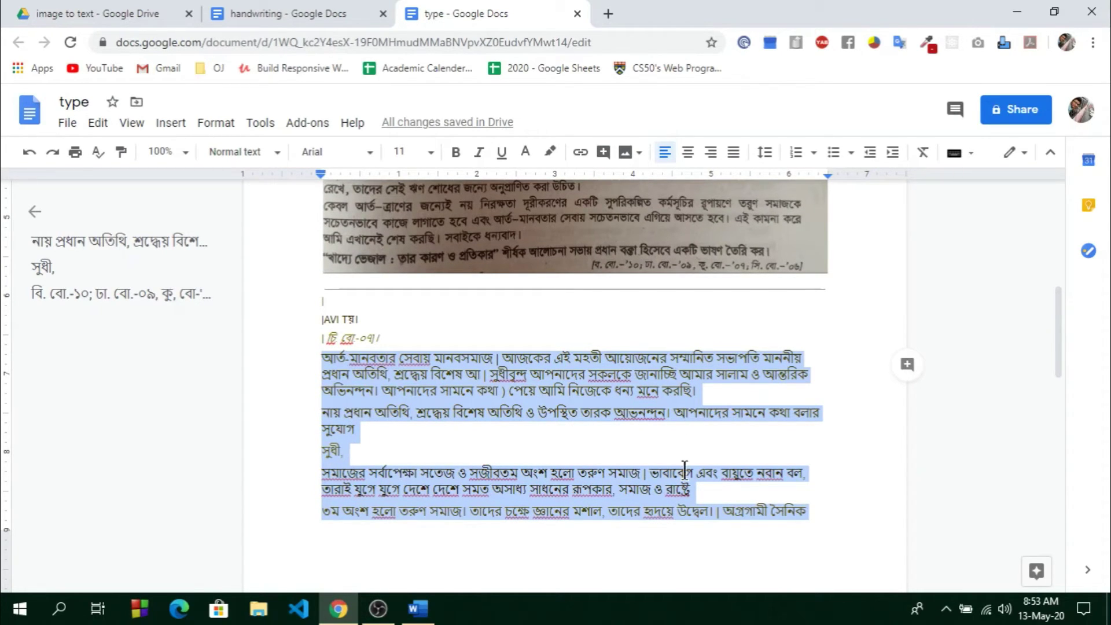
scroll(683, 468, "up", 2)
scroll(639, 441, "up", 4)
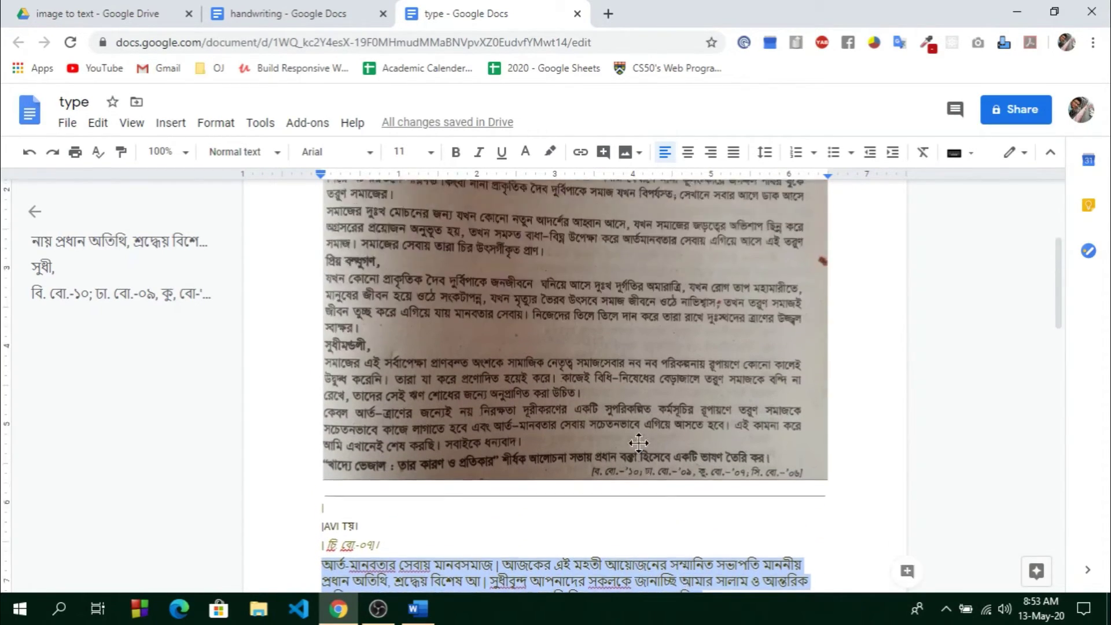
scroll(621, 296, "up", 2)
scroll(628, 283, "down", 6)
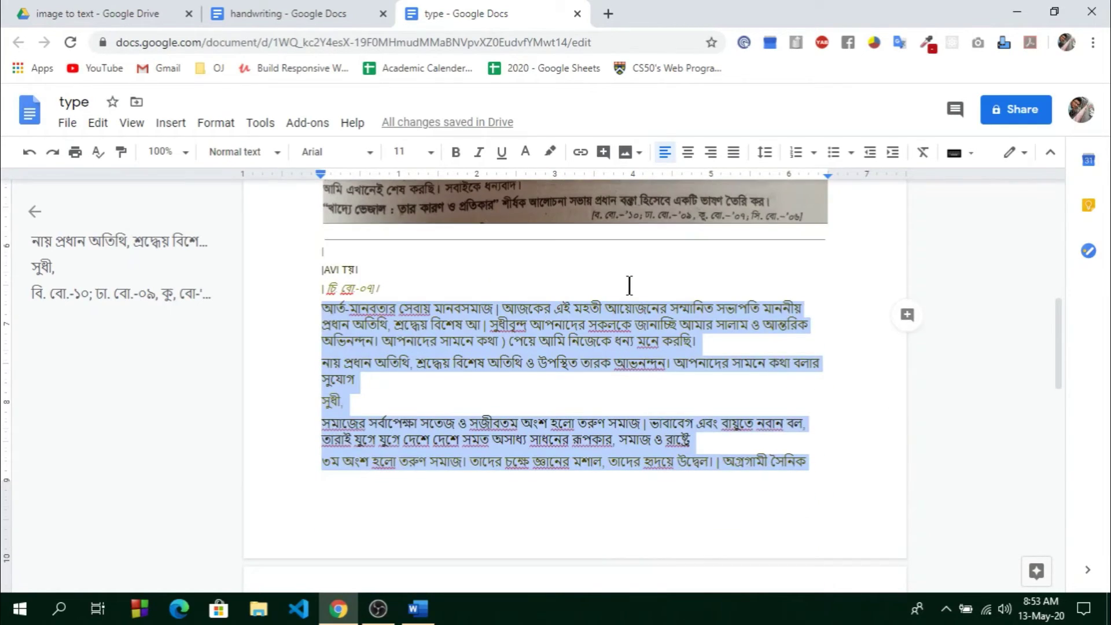
scroll(628, 293, "down", 3)
scroll(629, 293, "down", 5)
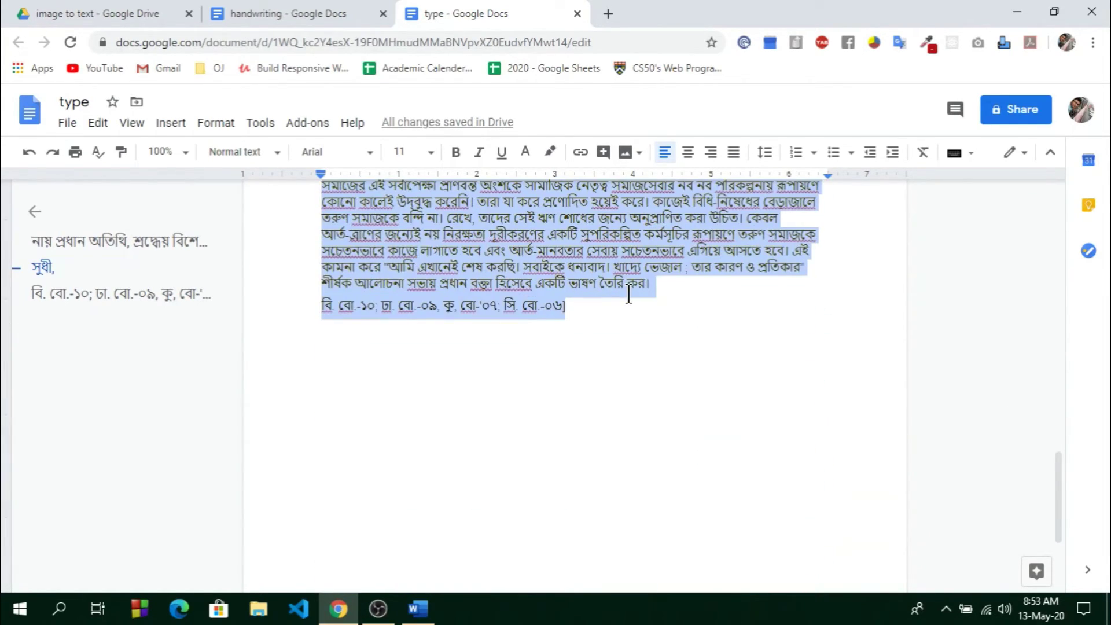
Scroll the handwriting document between the handwritten photo and its recognised Bengali lines.
left_click(265, 12)
scroll(511, 277, "down", 10)
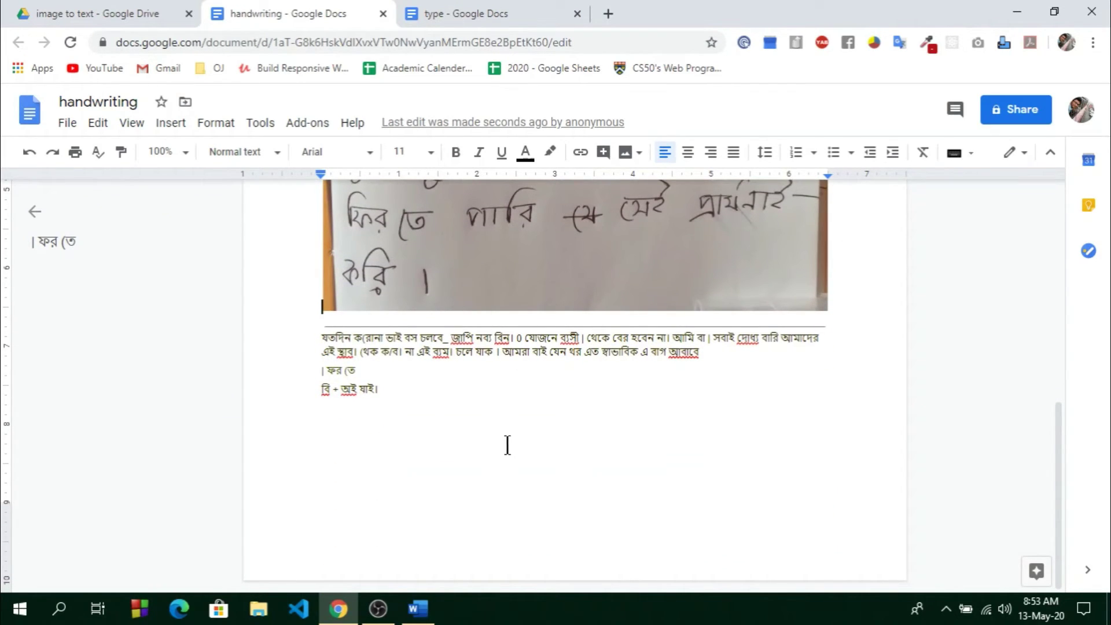
scroll(492, 458, "up", 5)
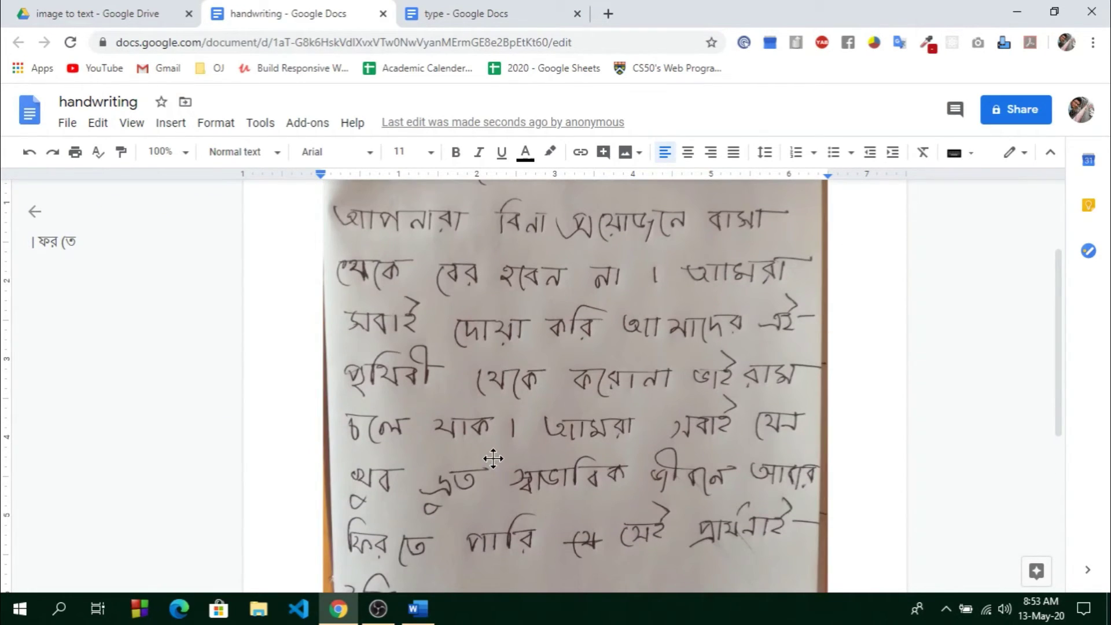
scroll(493, 458, "down", 5)
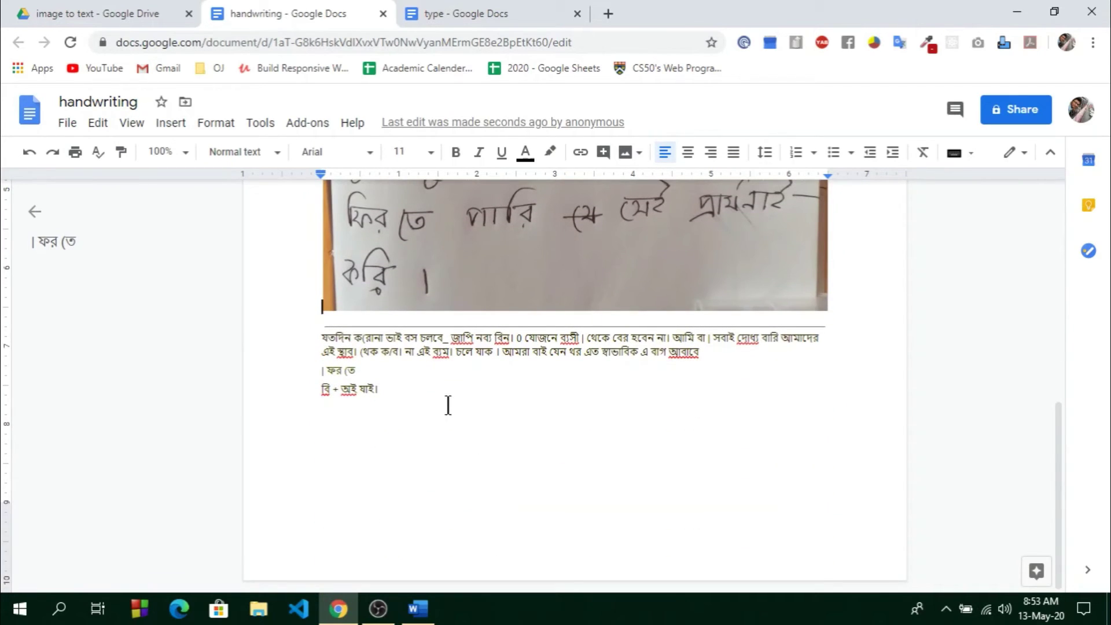
scroll(704, 372, "up", 5)
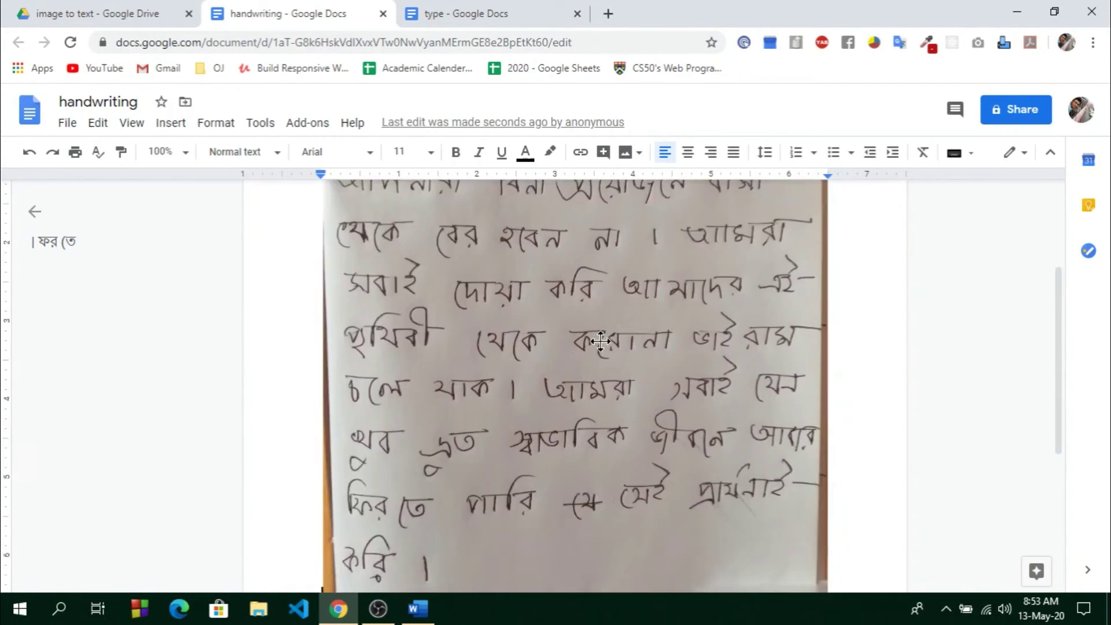
scroll(605, 404, "down", 5)
scroll(631, 435, "up", 5)
scroll(616, 436, "up", 6)
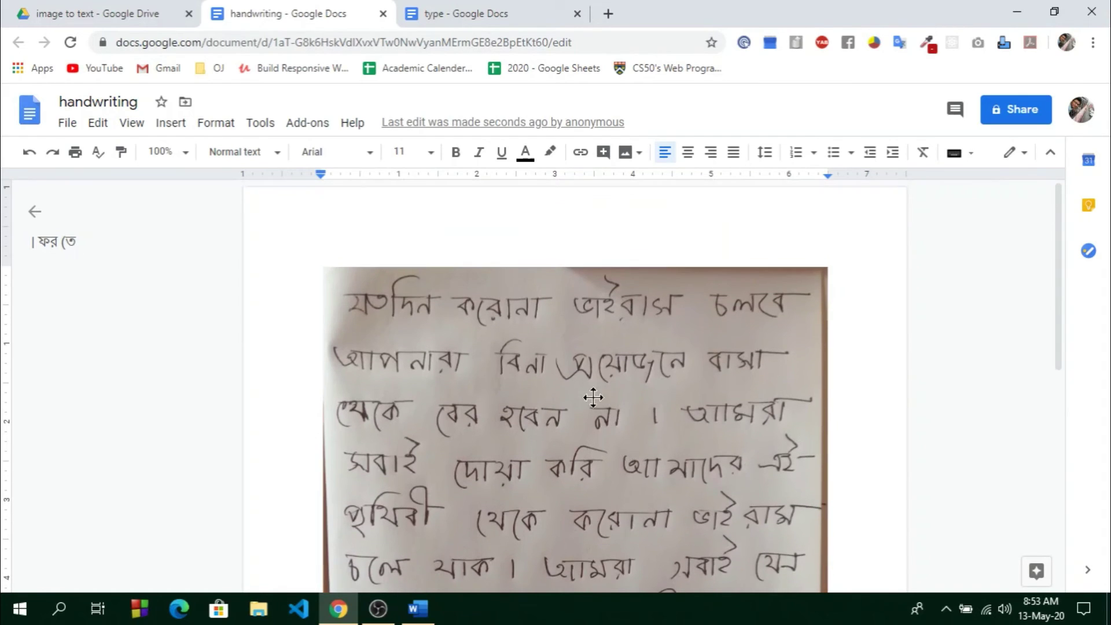